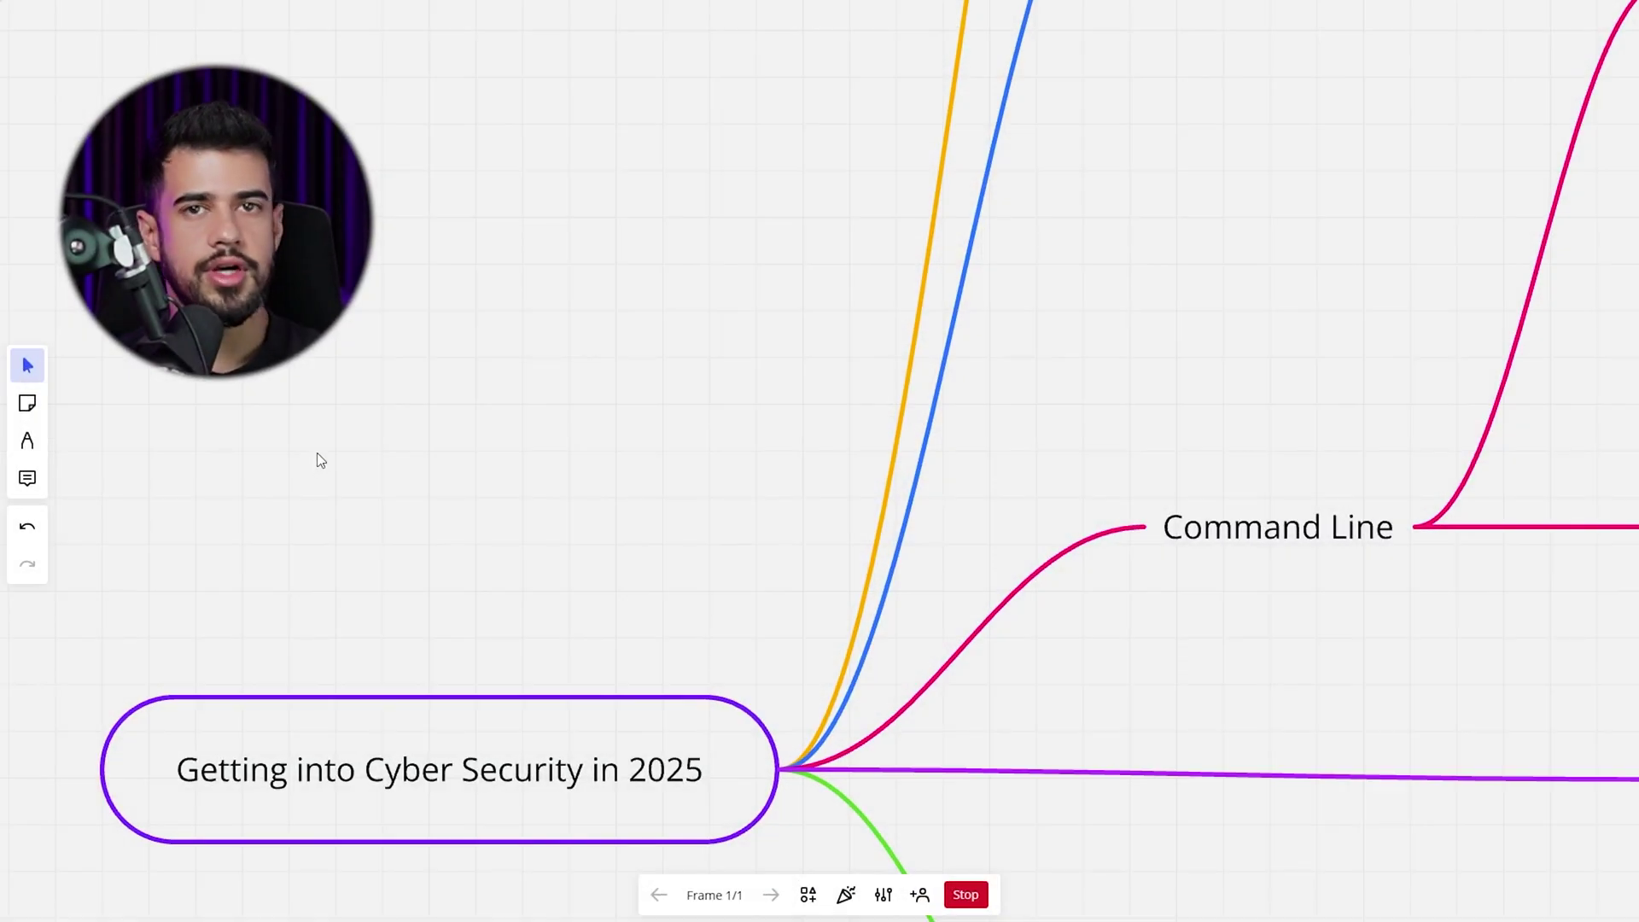
pyautogui.scroll(-3, 404, 280)
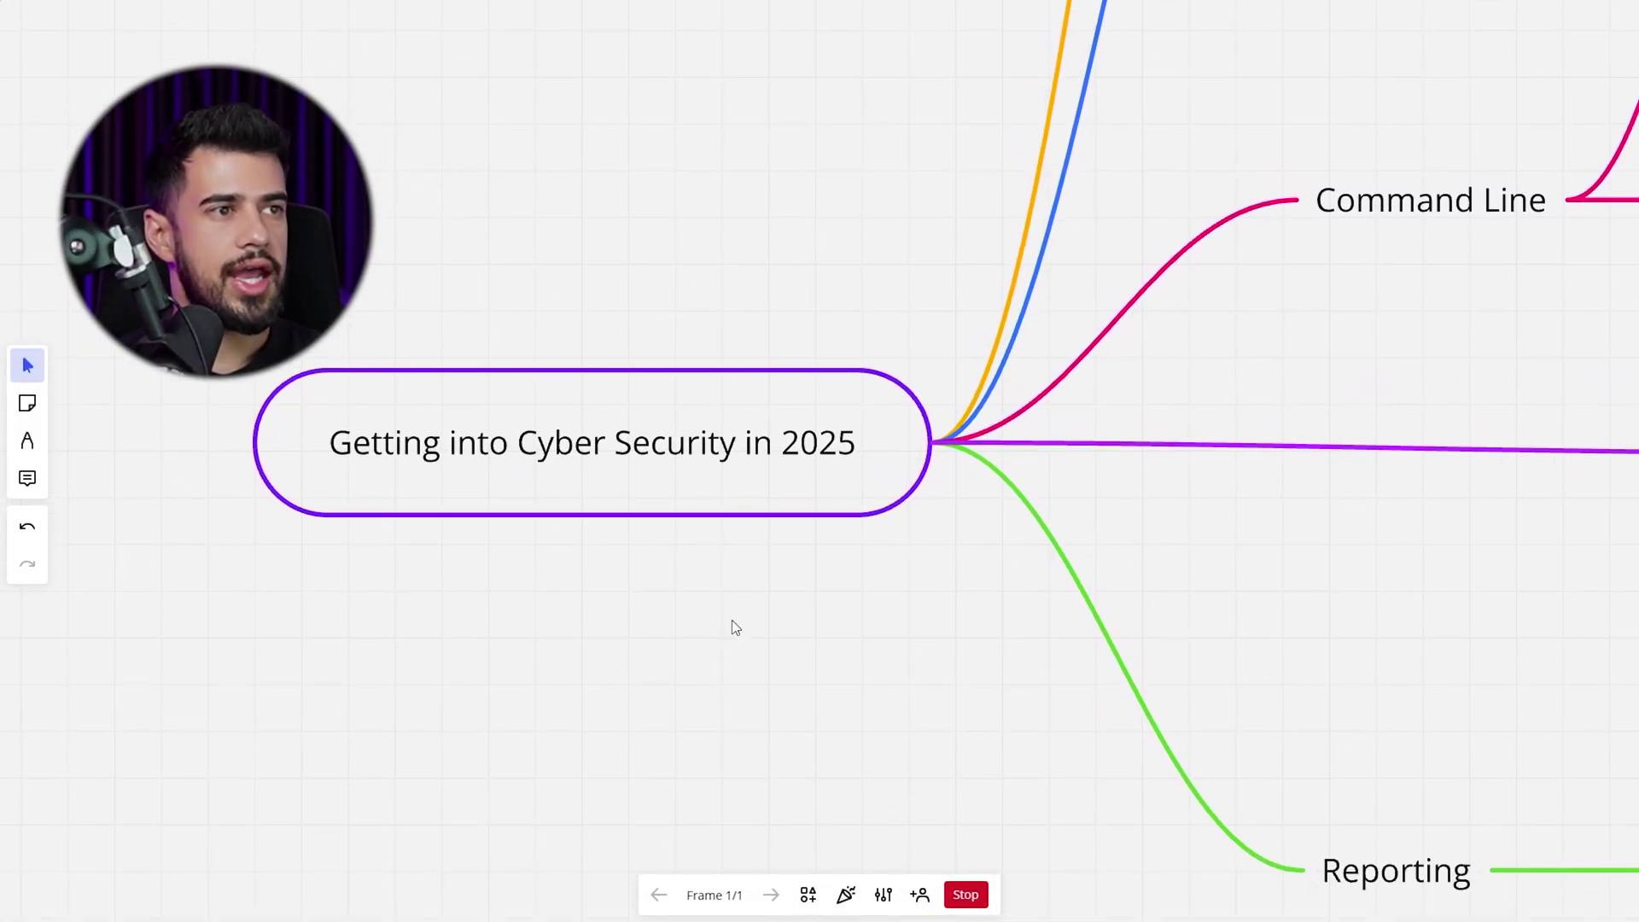
pyautogui.scroll(-2, 767, 618)
pyautogui.hscroll(3, 831, 652)
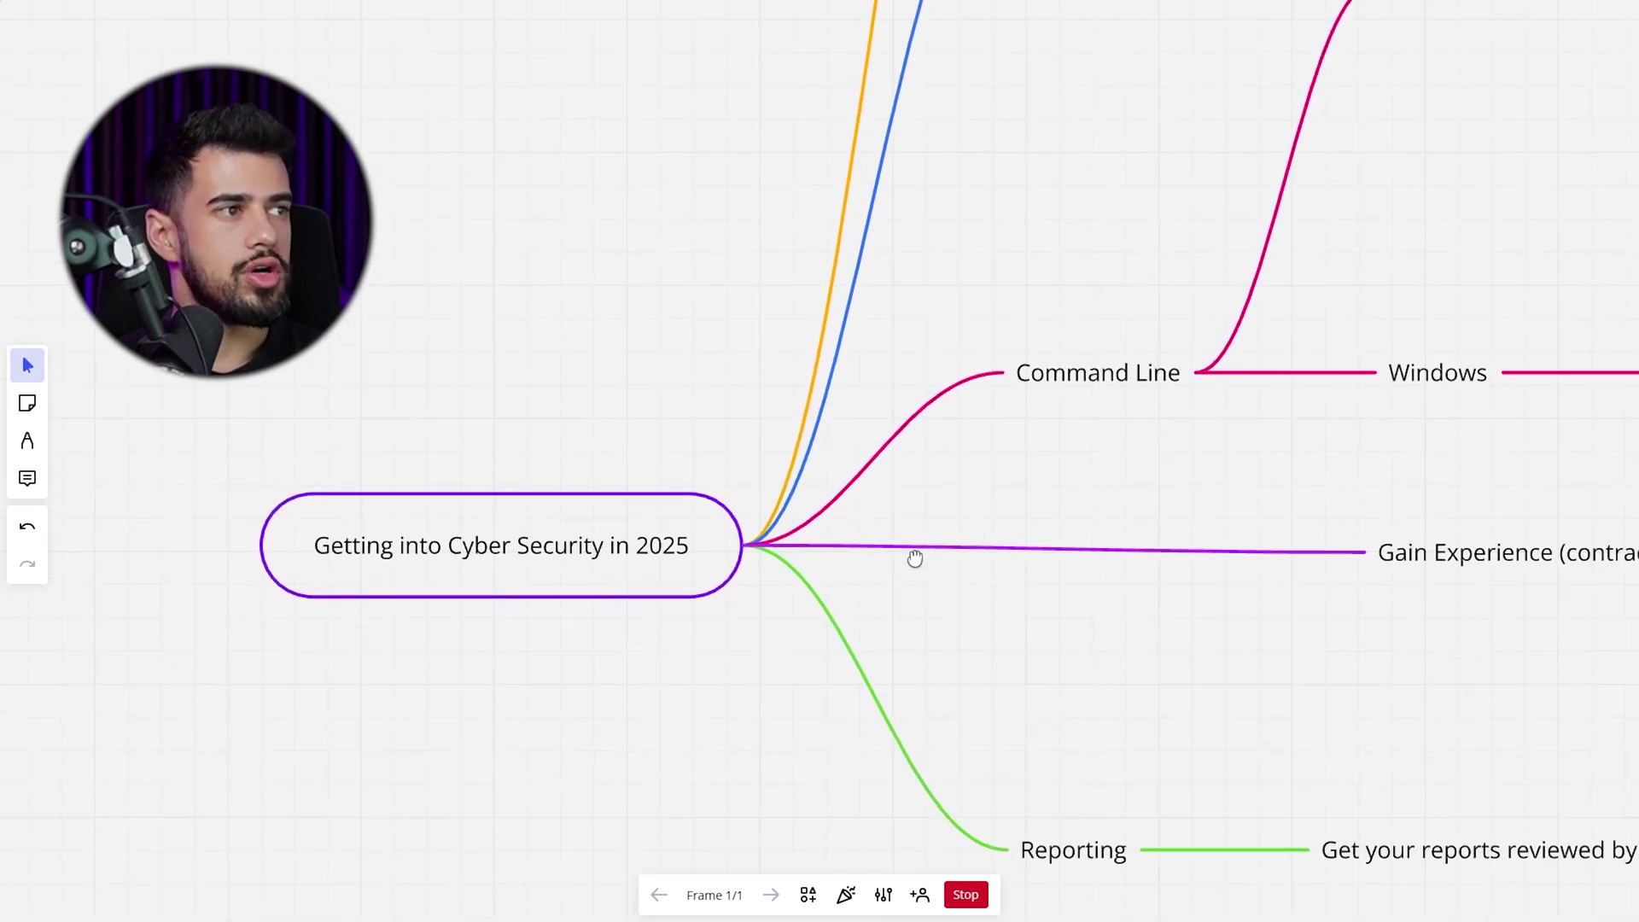
pyautogui.scroll(3, 915, 559)
pyautogui.scroll(2, 907, 614)
pyautogui.hscroll(2, 907, 614)
pyautogui.scroll(3, 889, 462)
pyautogui.hscroll(3, 890, 462)
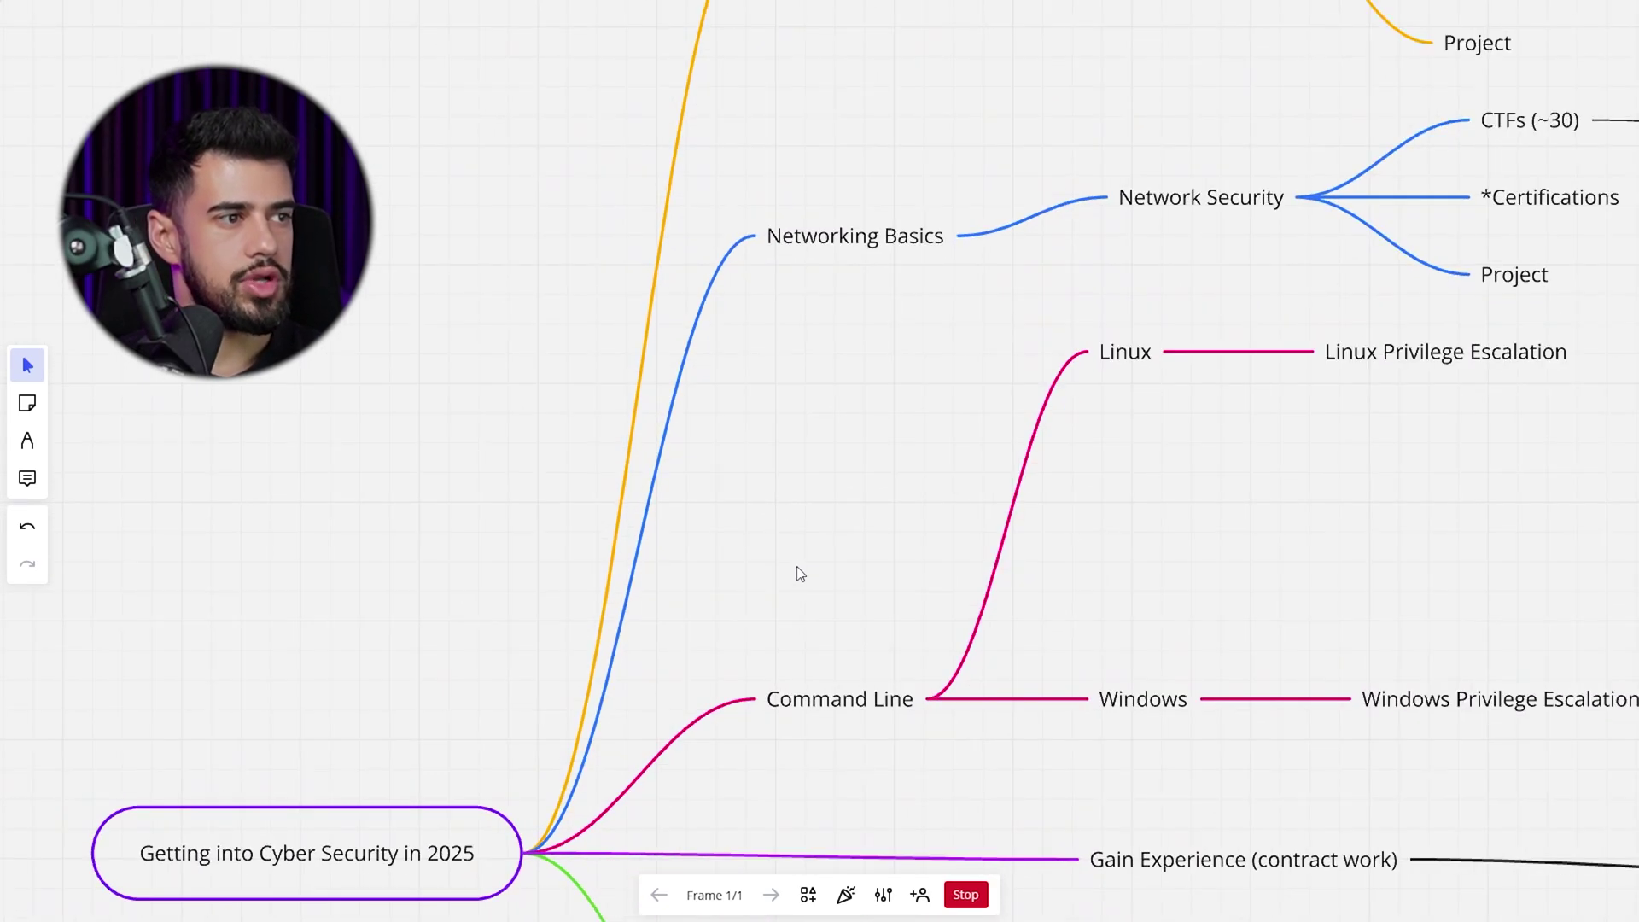
pyautogui.scroll(3, 794, 575)
pyautogui.hscroll(2, 794, 575)
pyautogui.scroll(-2, 749, 649)
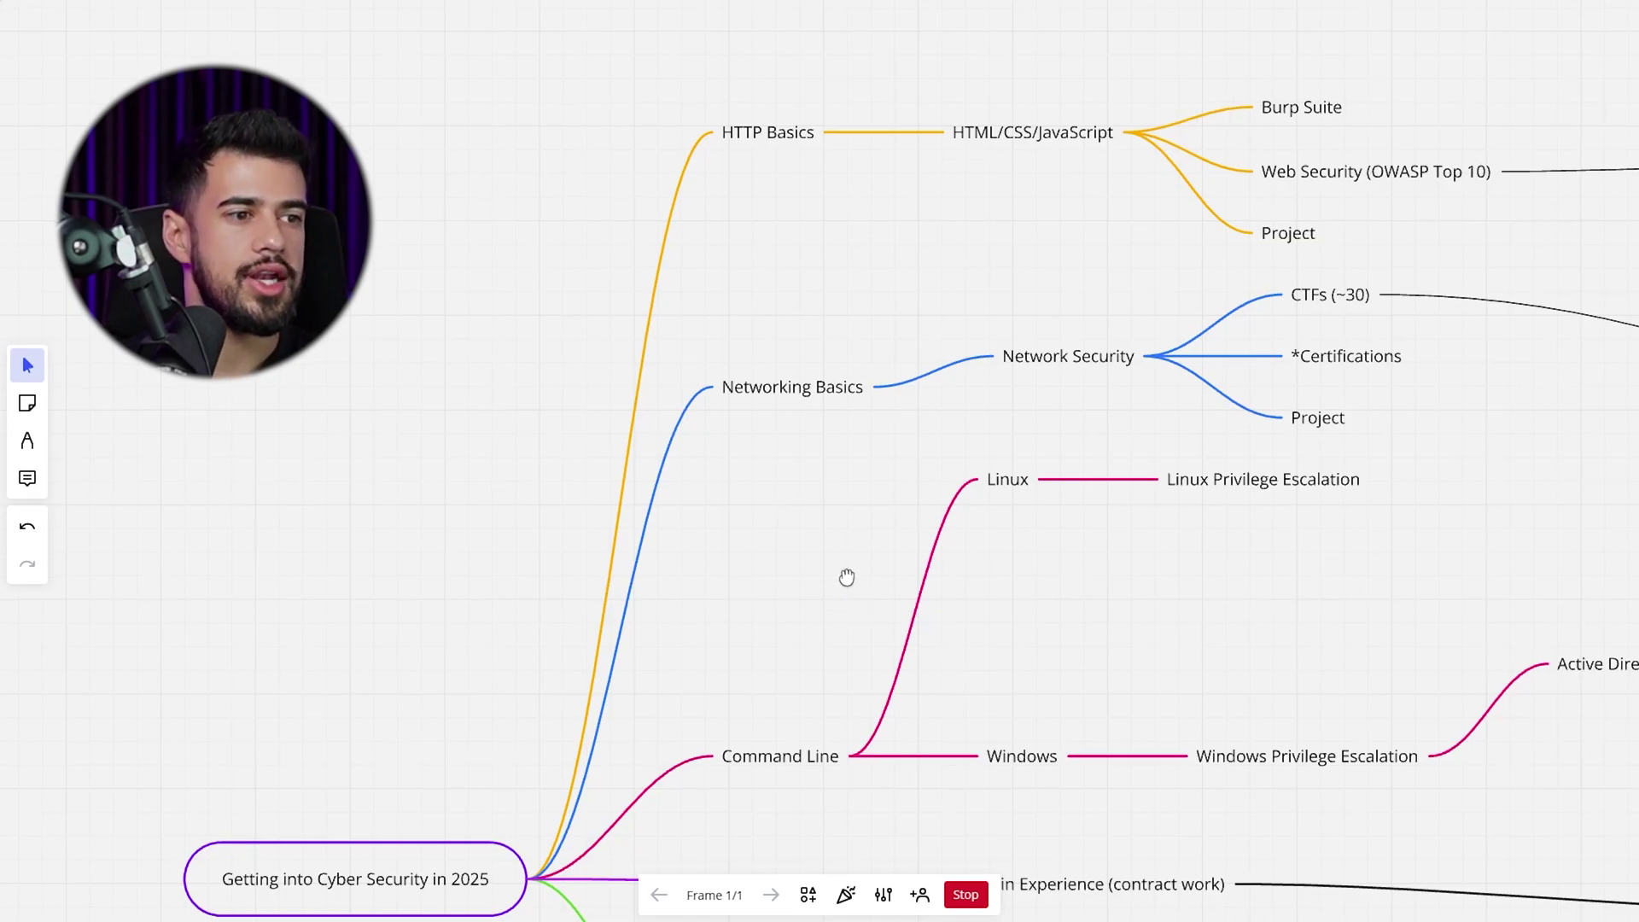
pyautogui.scroll(-2, 846, 577)
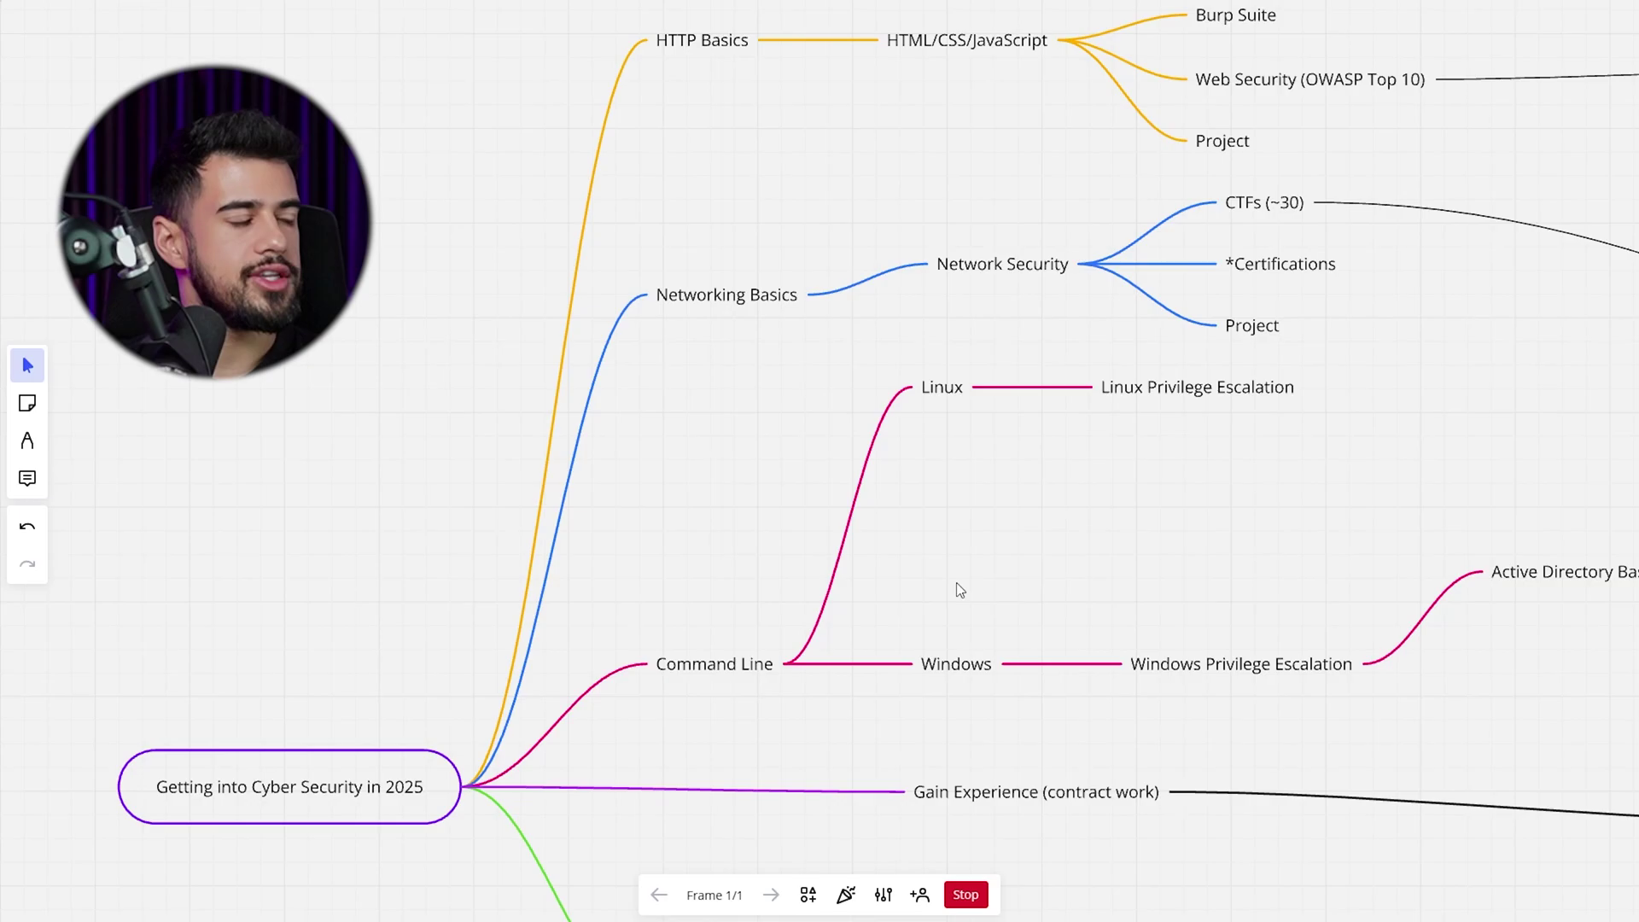
pyautogui.scroll(-1, 884, 564)
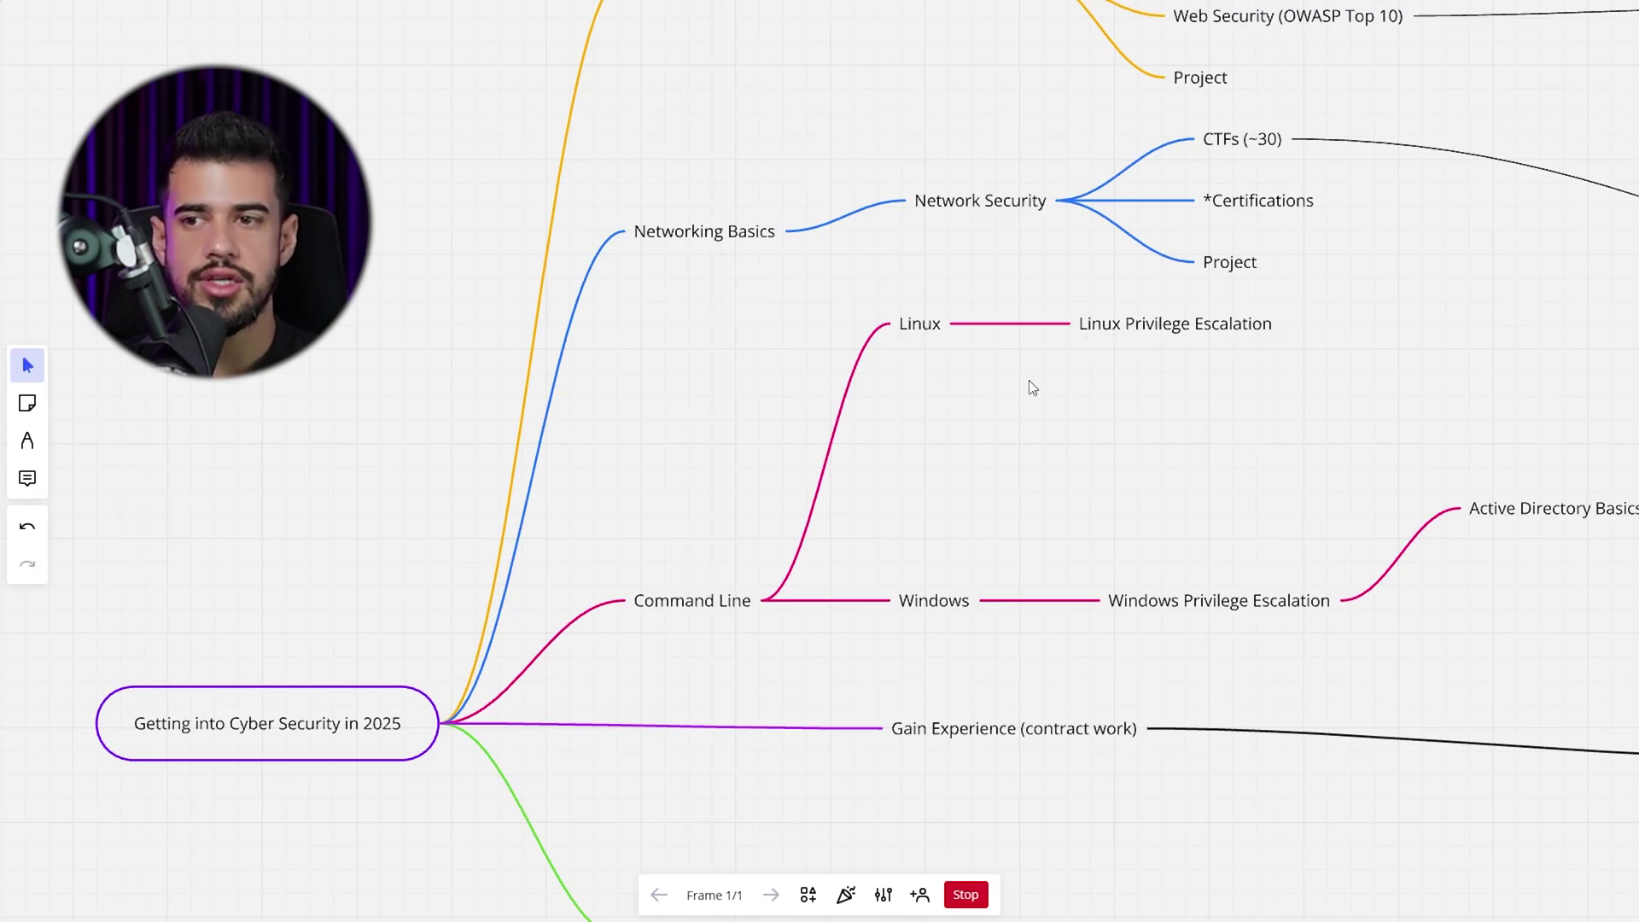
pyautogui.scroll(2, 1096, 363)
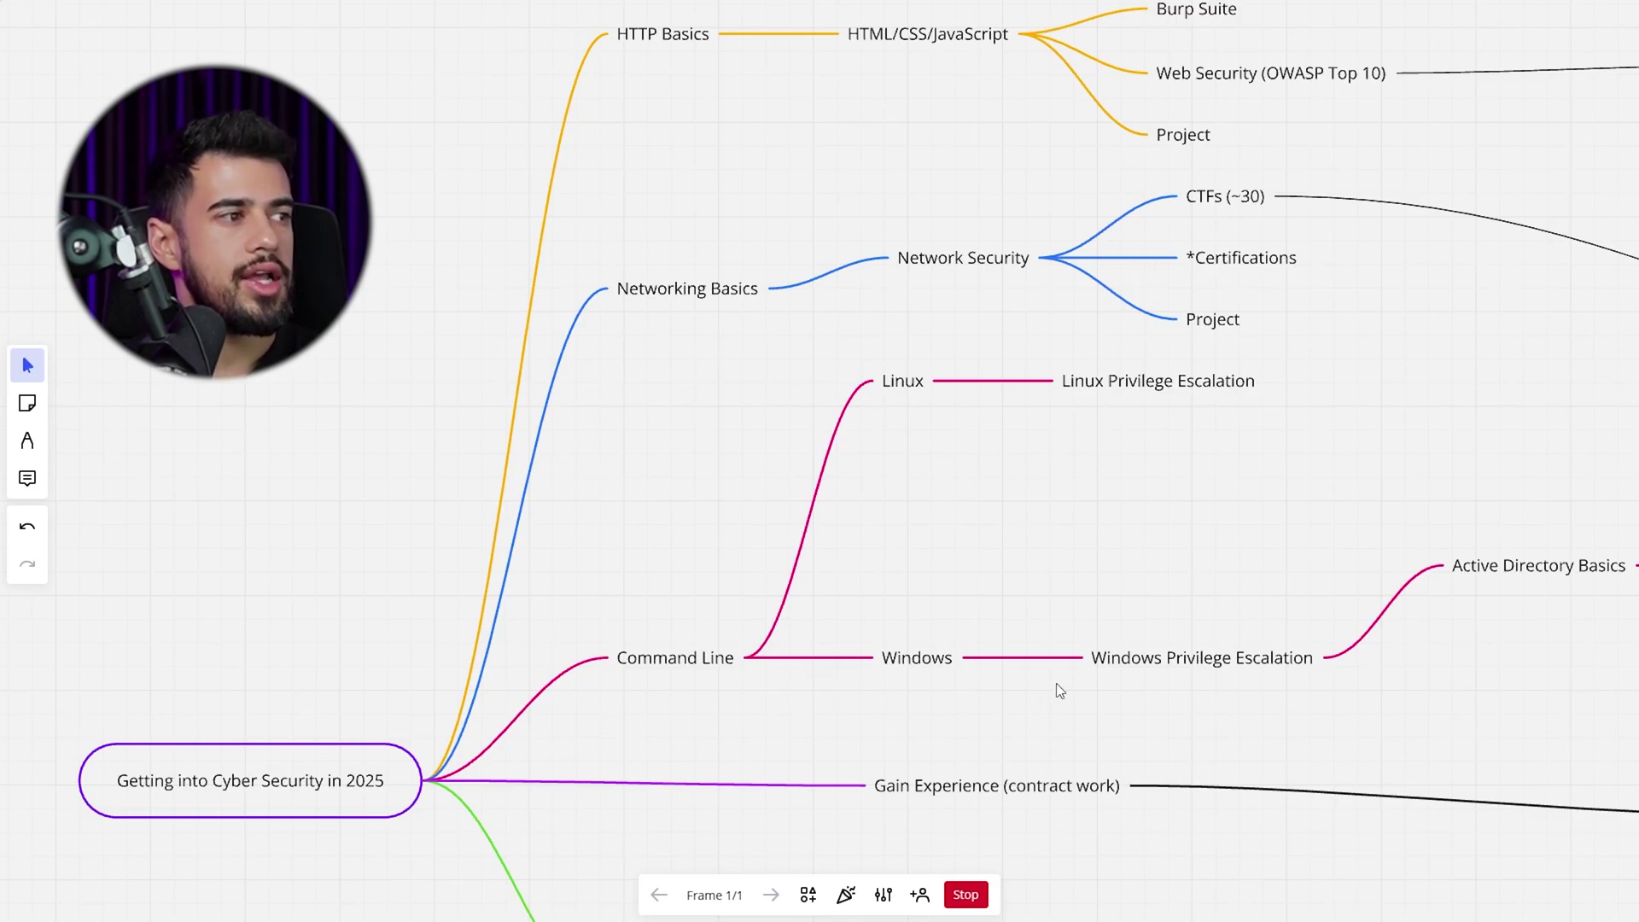
# Pan past Active Directory Basics and Security to the Project node and green APPLY goal.
pyautogui.moveTo(1114, 580)
pyautogui.mouseDown()
pyautogui.moveTo(889, 561)
pyautogui.moveTo(896, 533)
pyautogui.moveTo(870, 528)
pyautogui.moveTo(721, 525)
pyautogui.mouseUp()
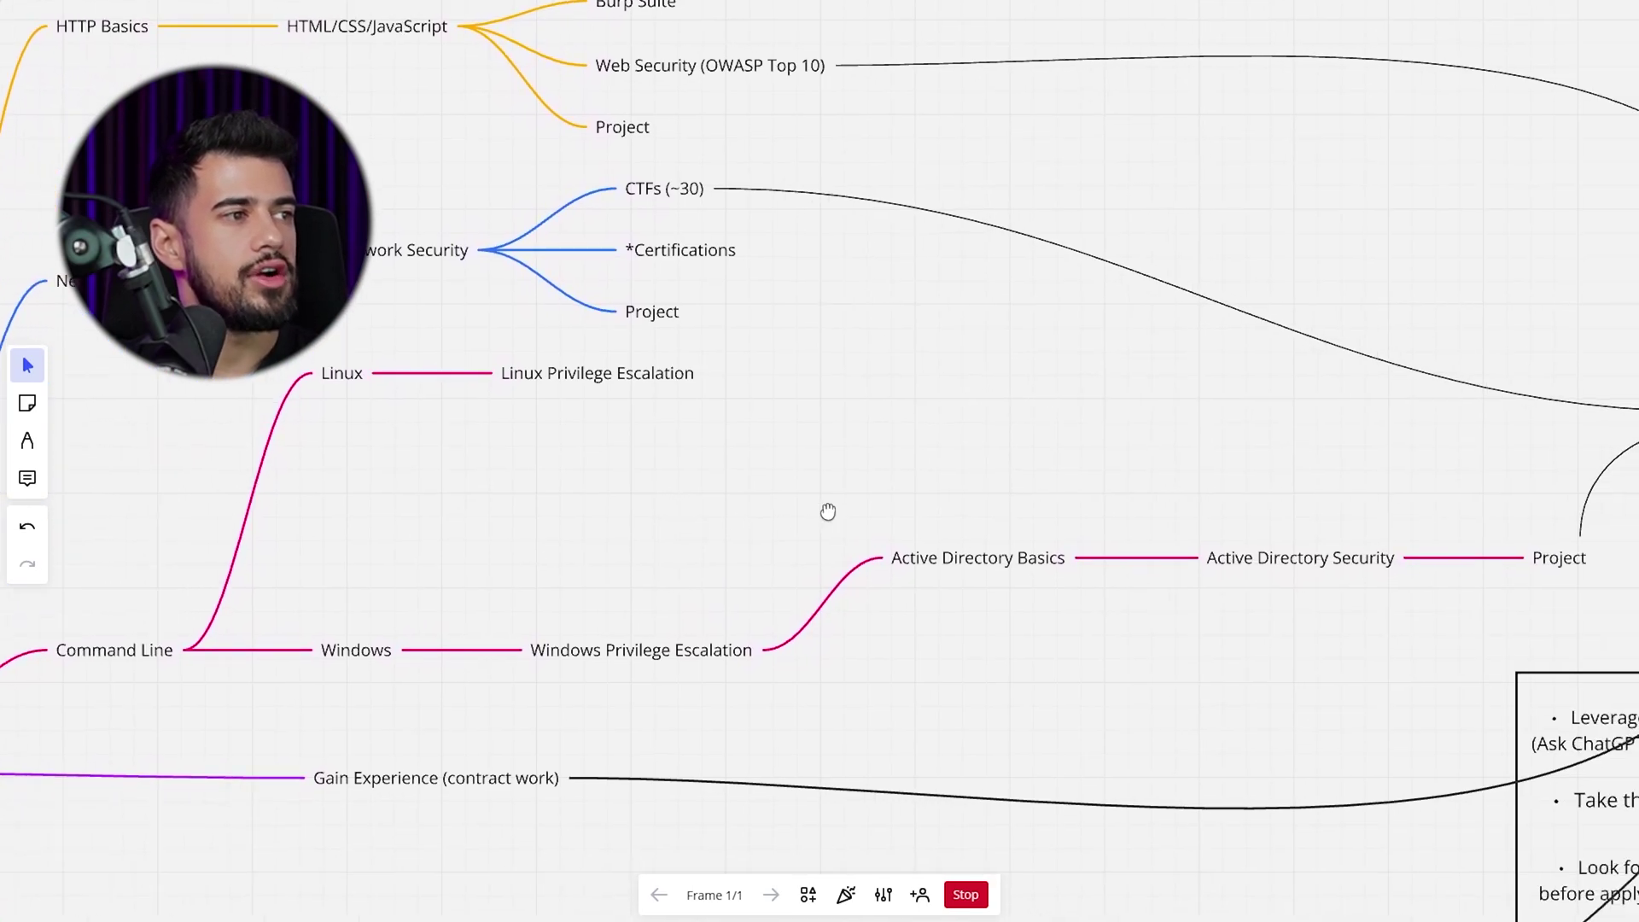
pyautogui.moveTo(827, 513); pyautogui.dragTo(762, 527)
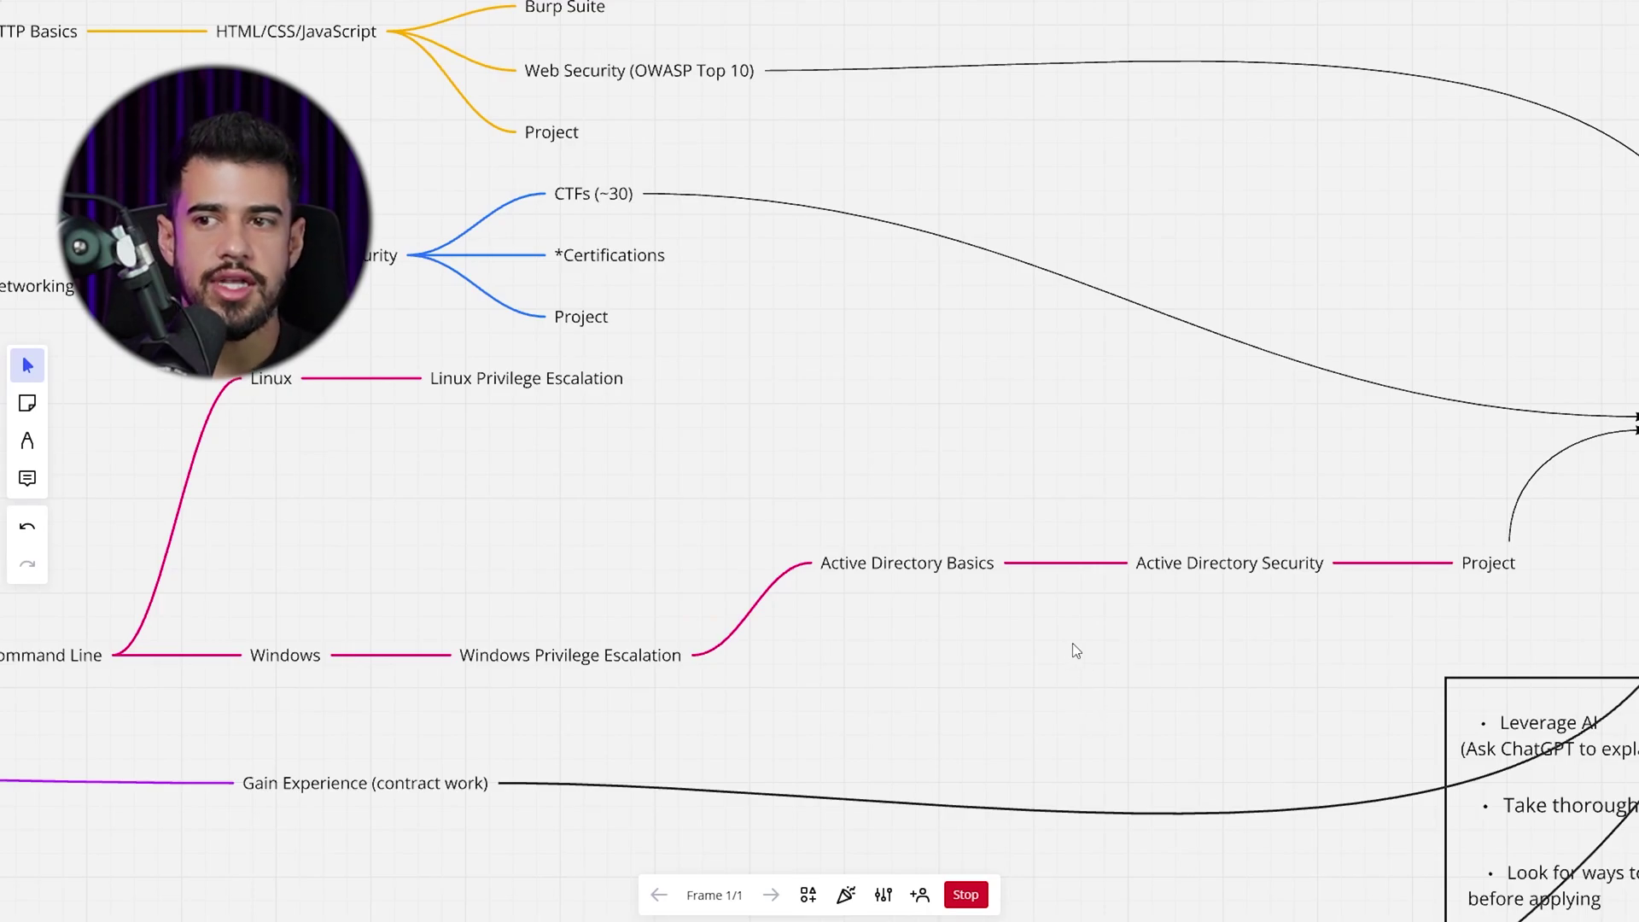
pyautogui.hscroll(3, 1265, 636)
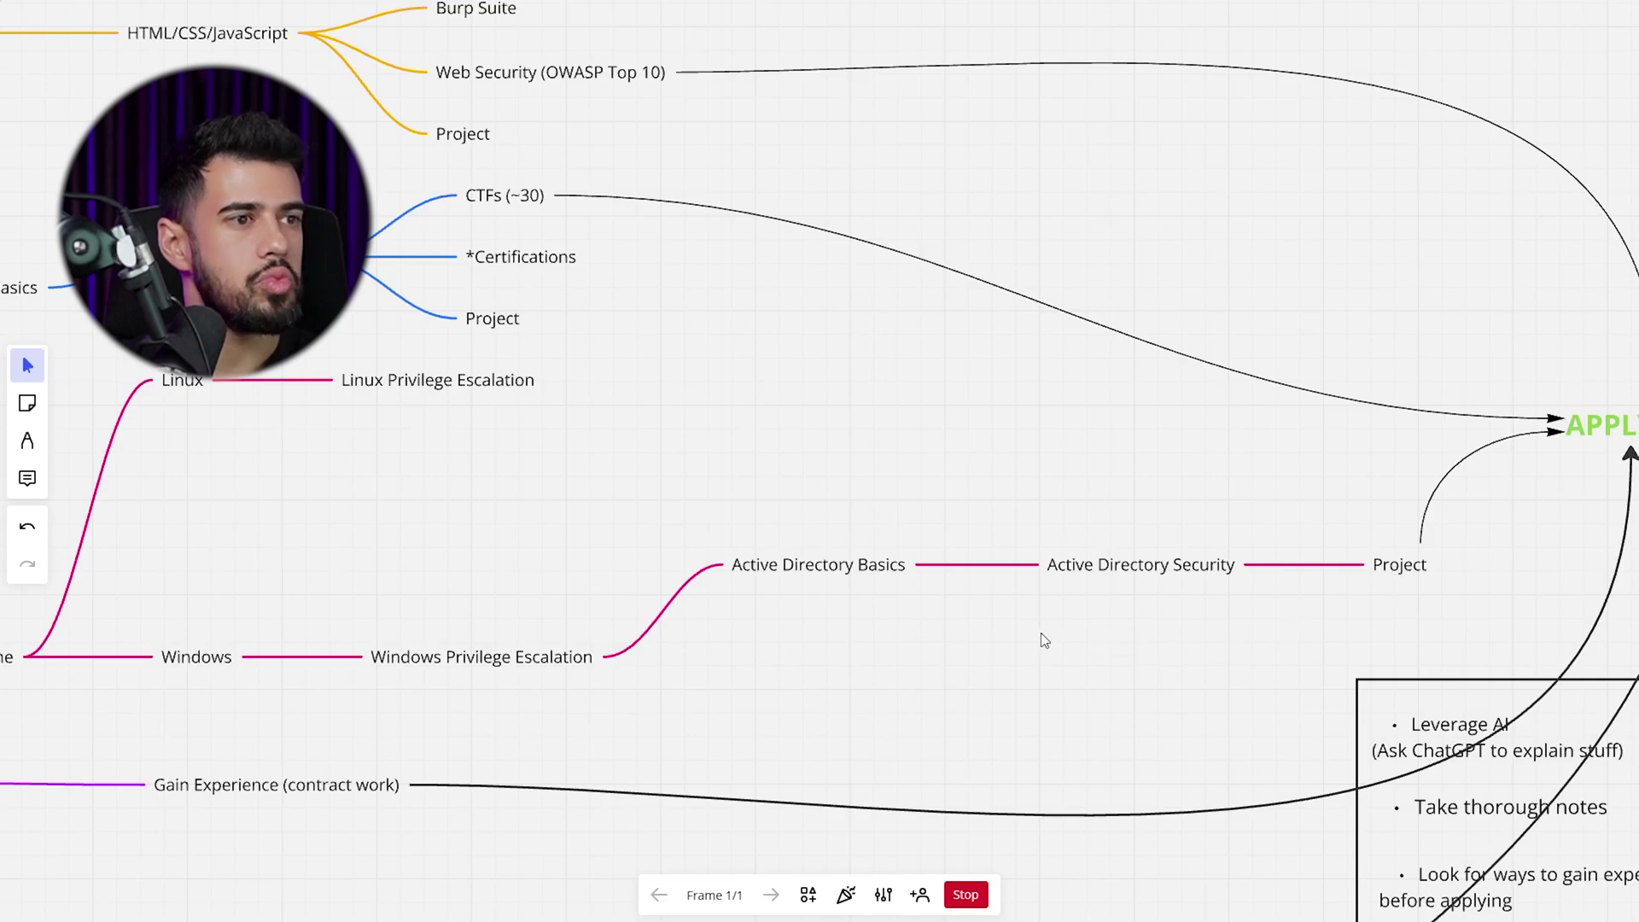
pyautogui.hscroll(-5, 1378, 589)
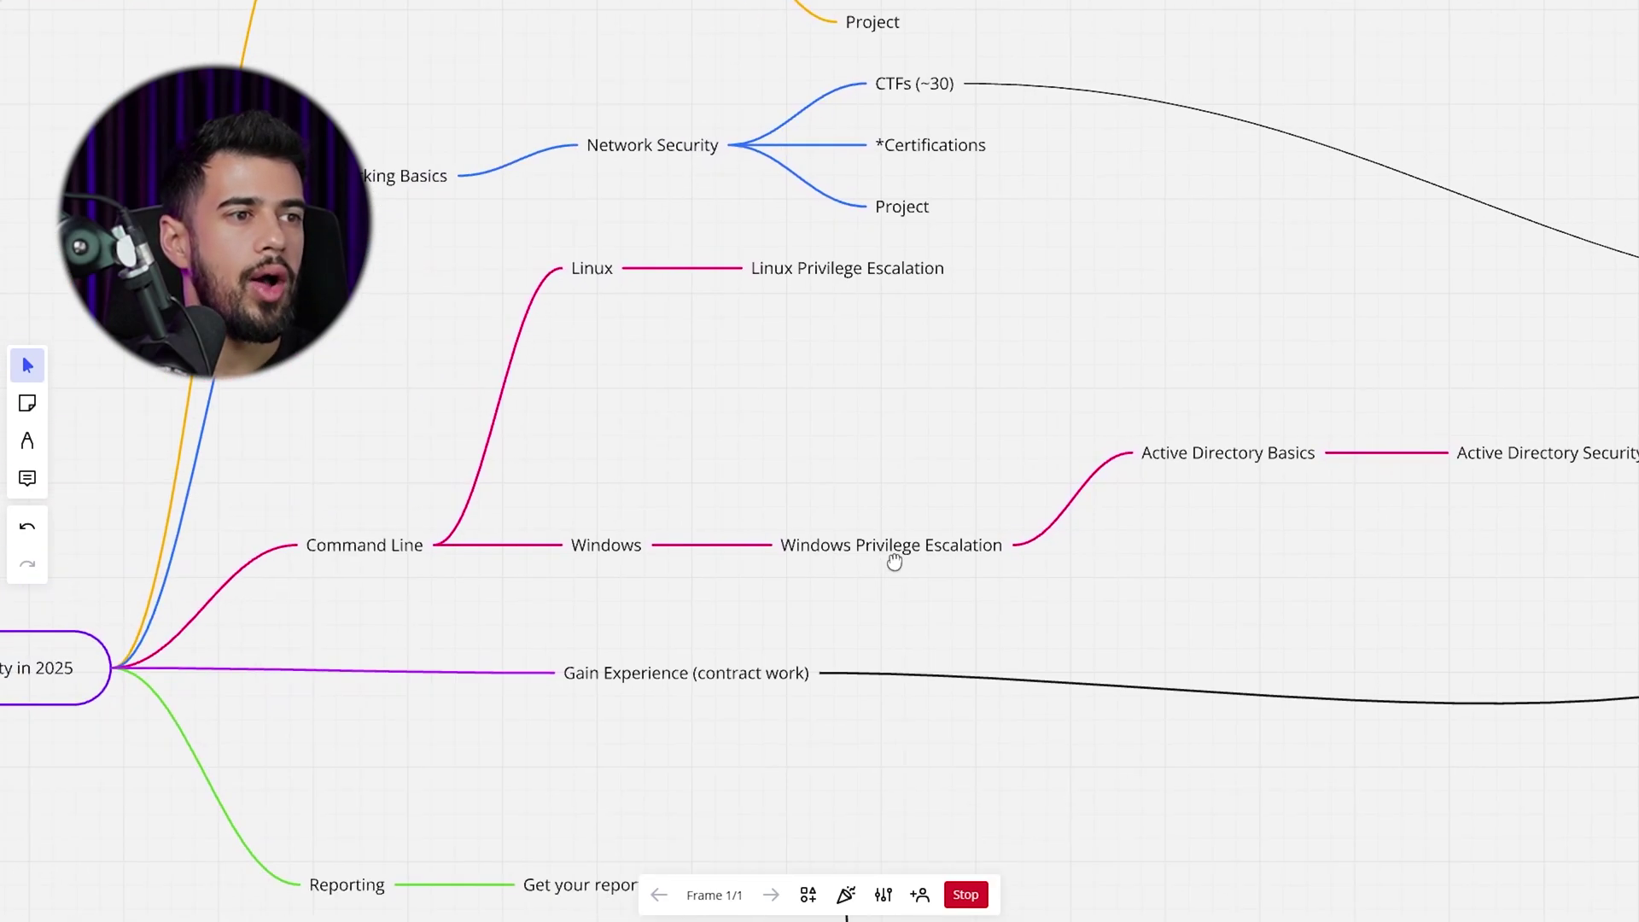
pyautogui.scroll(-5, 557, 628)
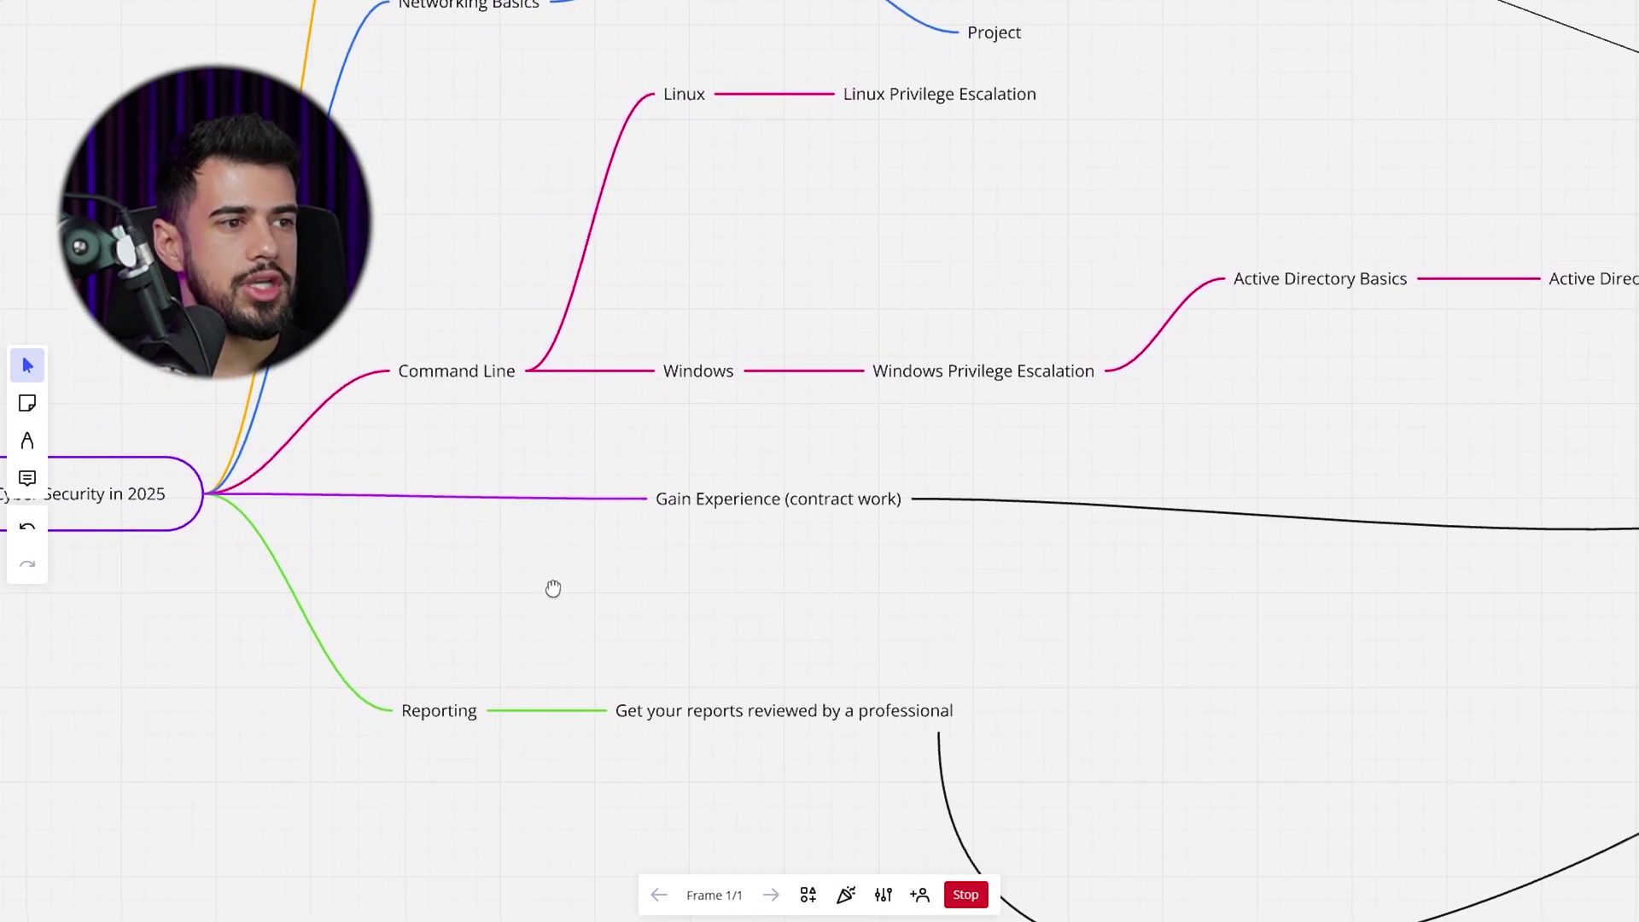
# Nudge the board upward to frame Command Line with its Linux and Windows paths.
pyautogui.moveTo(555, 610); pyautogui.dragTo(536, 585)
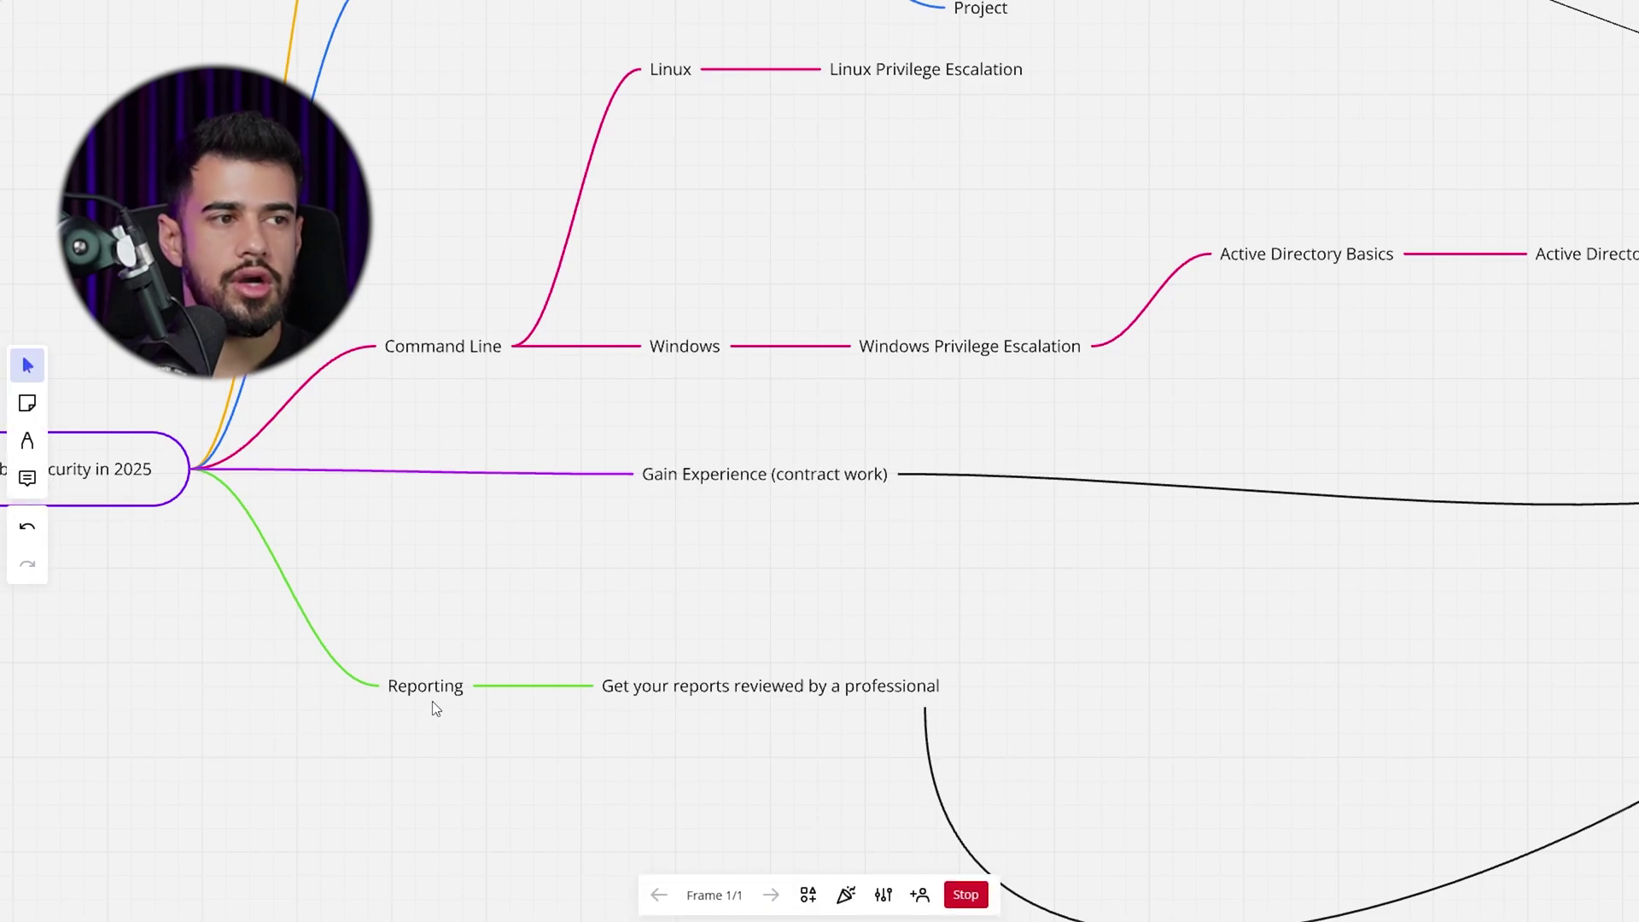
pyautogui.scroll(-1, 435, 708)
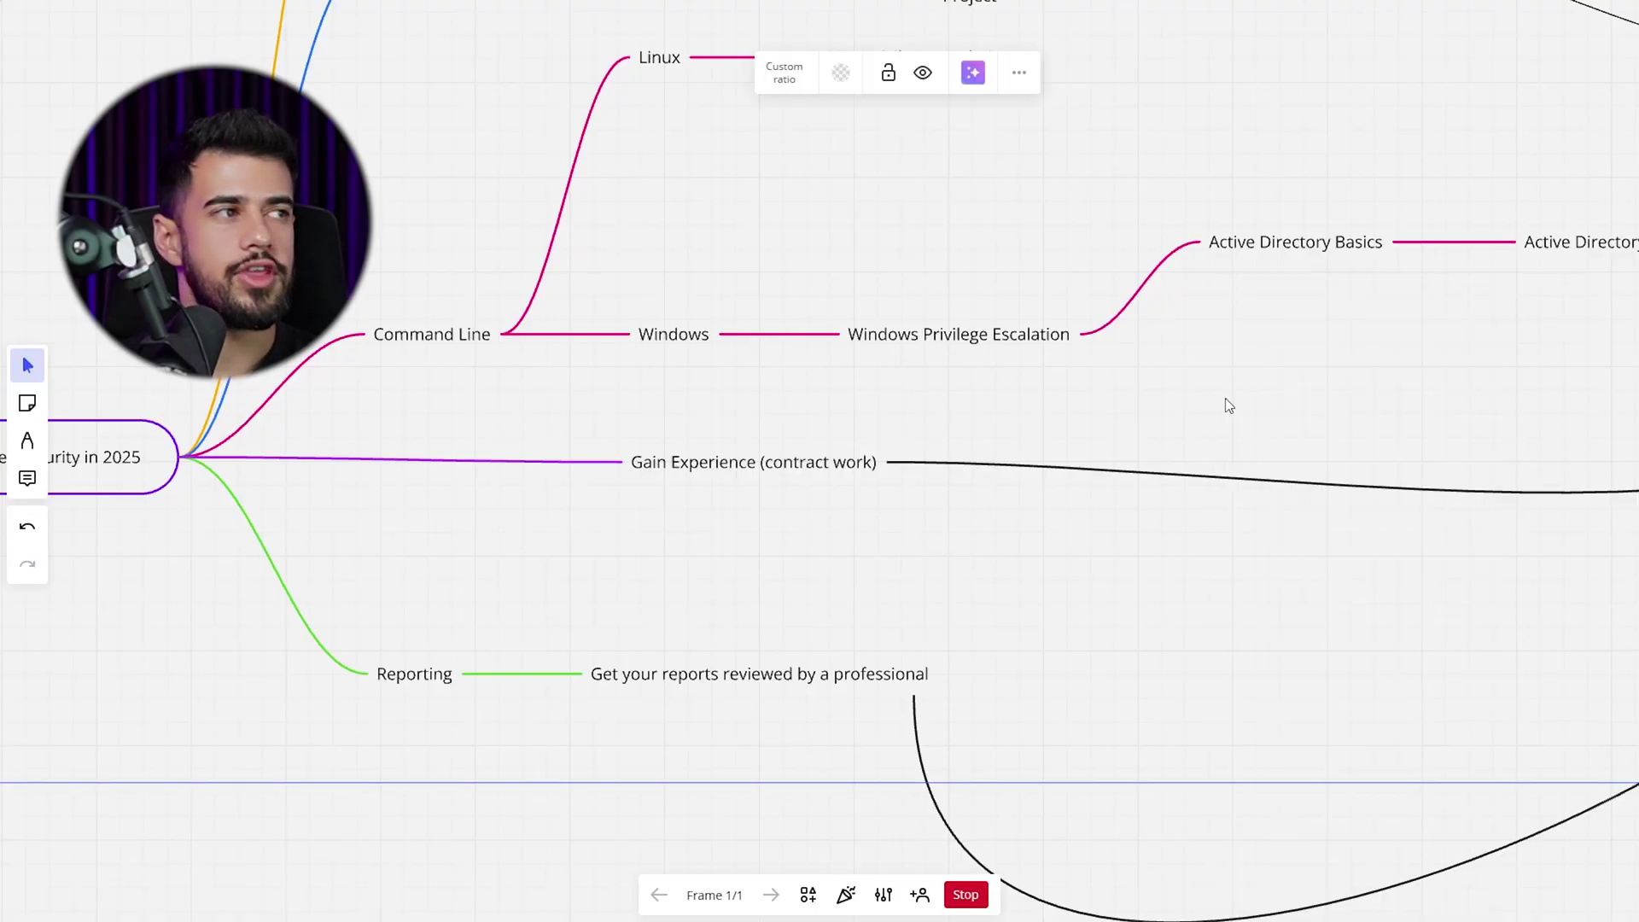
# Pan right to the APPLY TO JOBS heading and tips box, then ease back toward the branches.
pyautogui.moveTo(1226, 402)
pyautogui.mouseDown()
pyautogui.moveTo(1097, 396)
pyautogui.moveTo(986, 421)
pyautogui.moveTo(1046, 428)
pyautogui.moveTo(834, 443)
pyautogui.mouseUp()
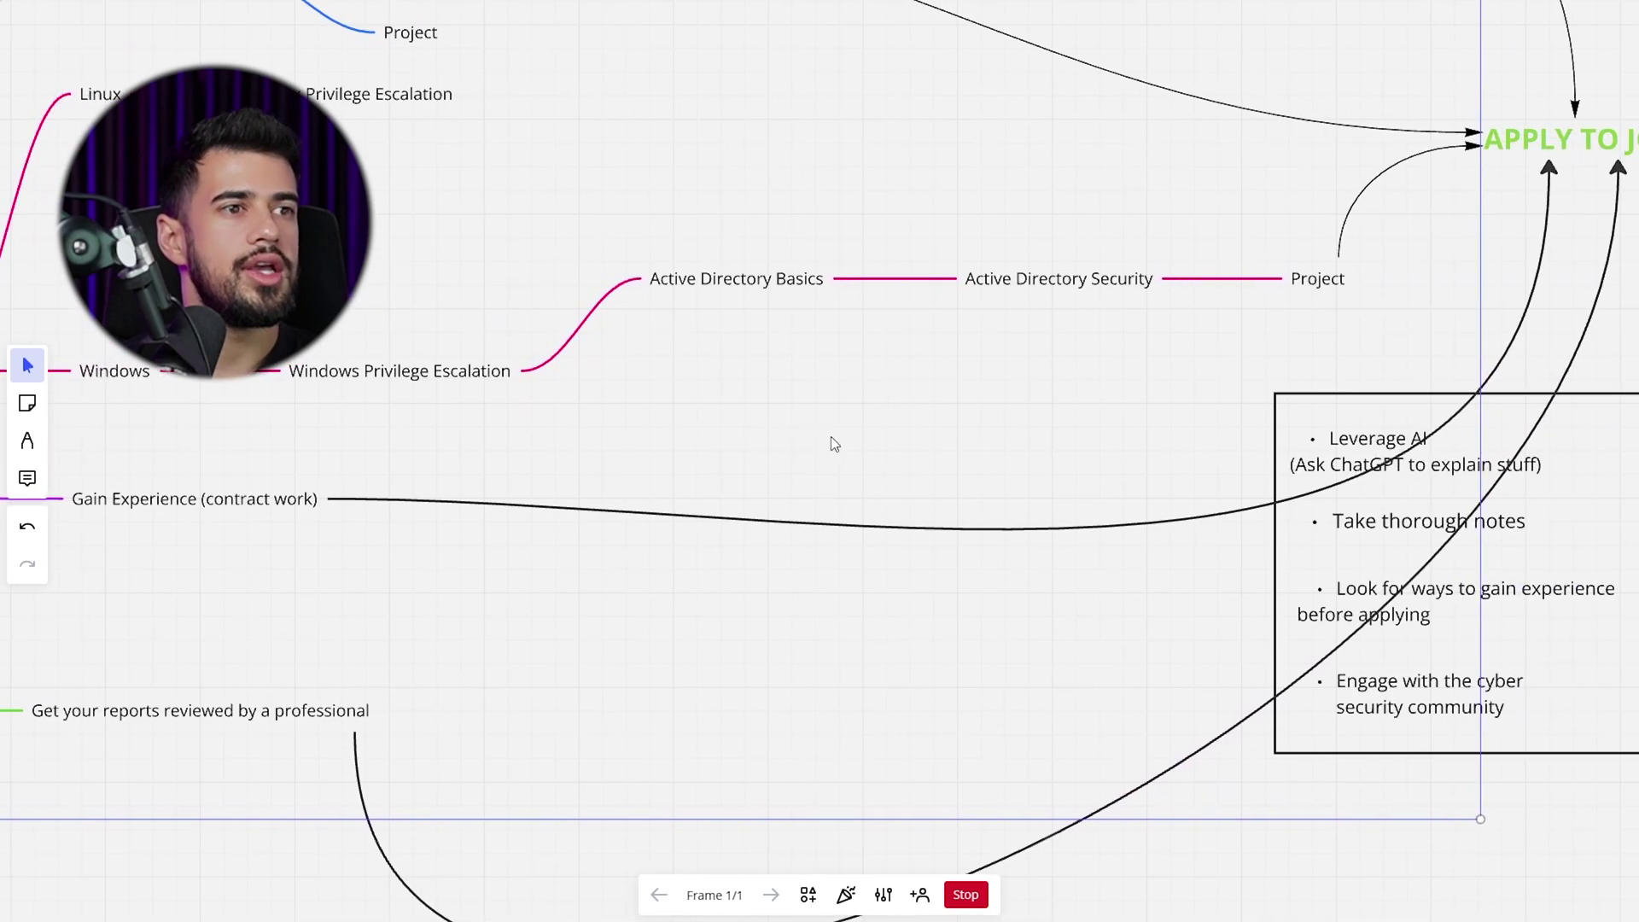
pyautogui.moveTo(940, 421)
pyautogui.mouseDown()
pyautogui.moveTo(688, 414)
pyautogui.moveTo(678, 385)
pyautogui.moveTo(640, 377)
pyautogui.mouseUp()
pyautogui.moveTo(811, 377)
pyautogui.mouseDown()
pyautogui.moveTo(959, 348)
pyautogui.moveTo(1267, 373)
pyautogui.mouseUp()
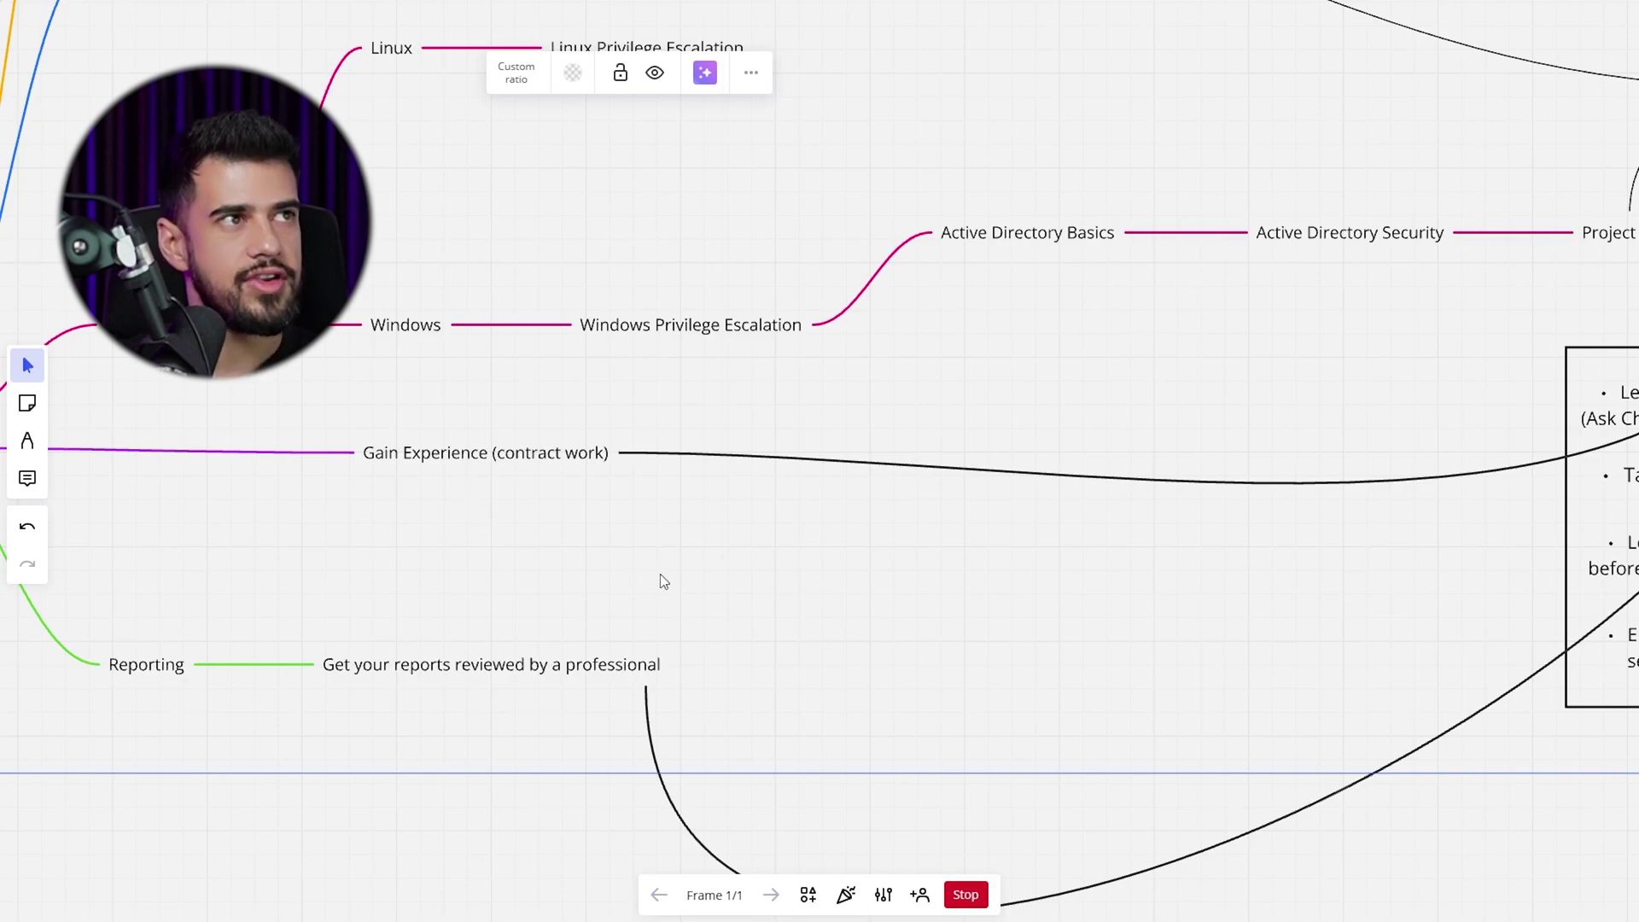
pyautogui.hscroll(2, 688, 559)
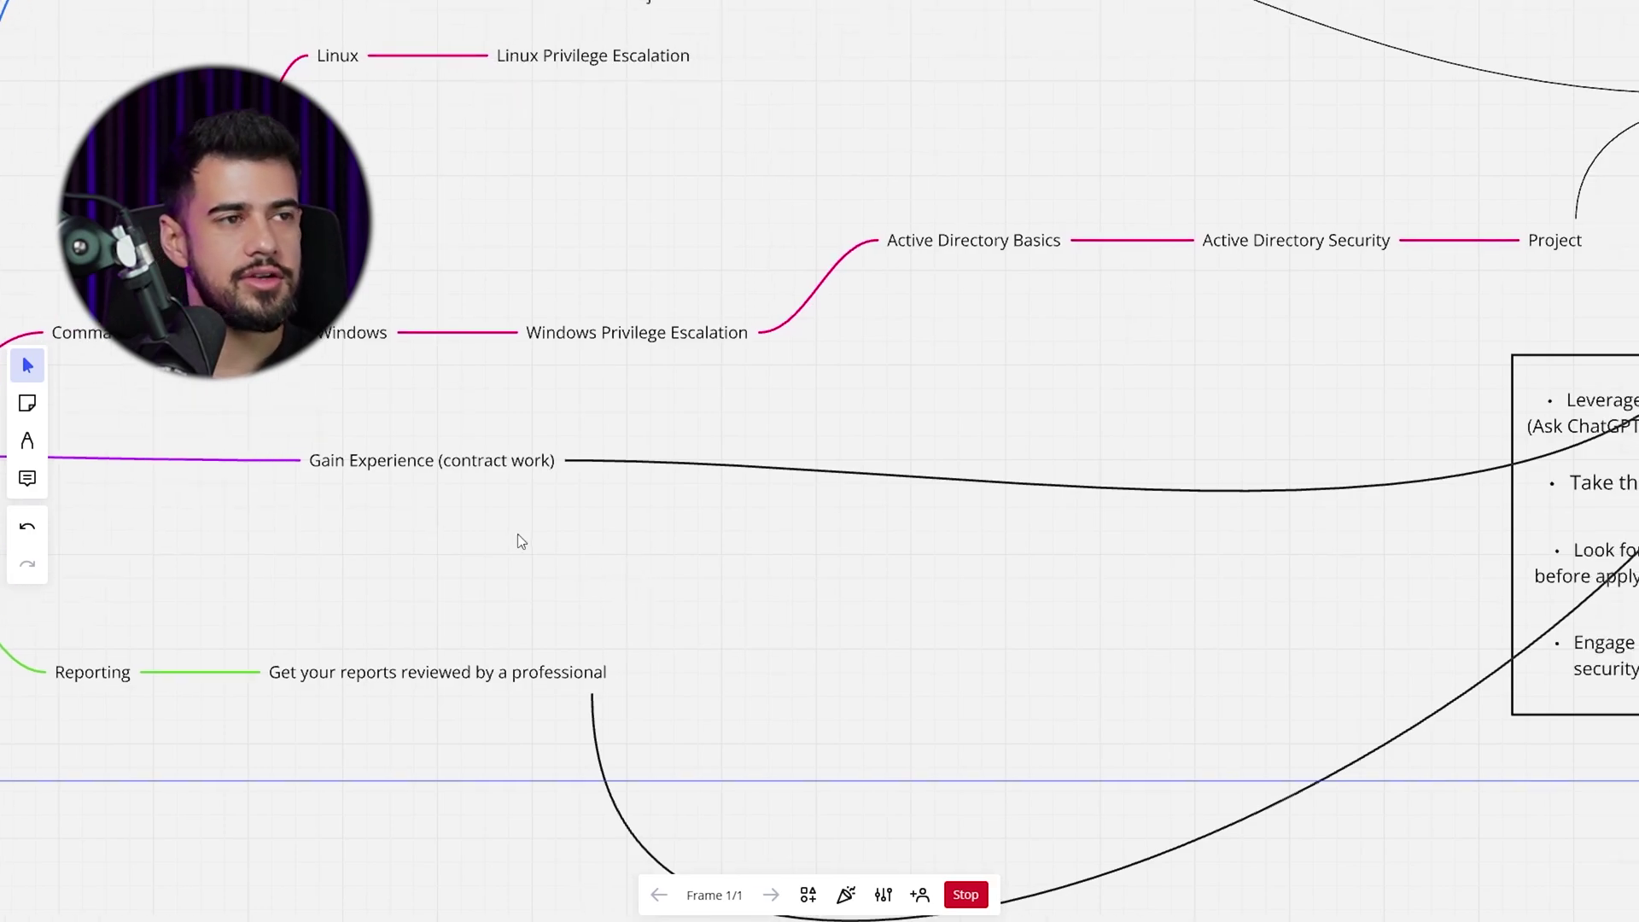
pyautogui.hscroll(8, 919, 580)
pyautogui.hscroll(6, 973, 603)
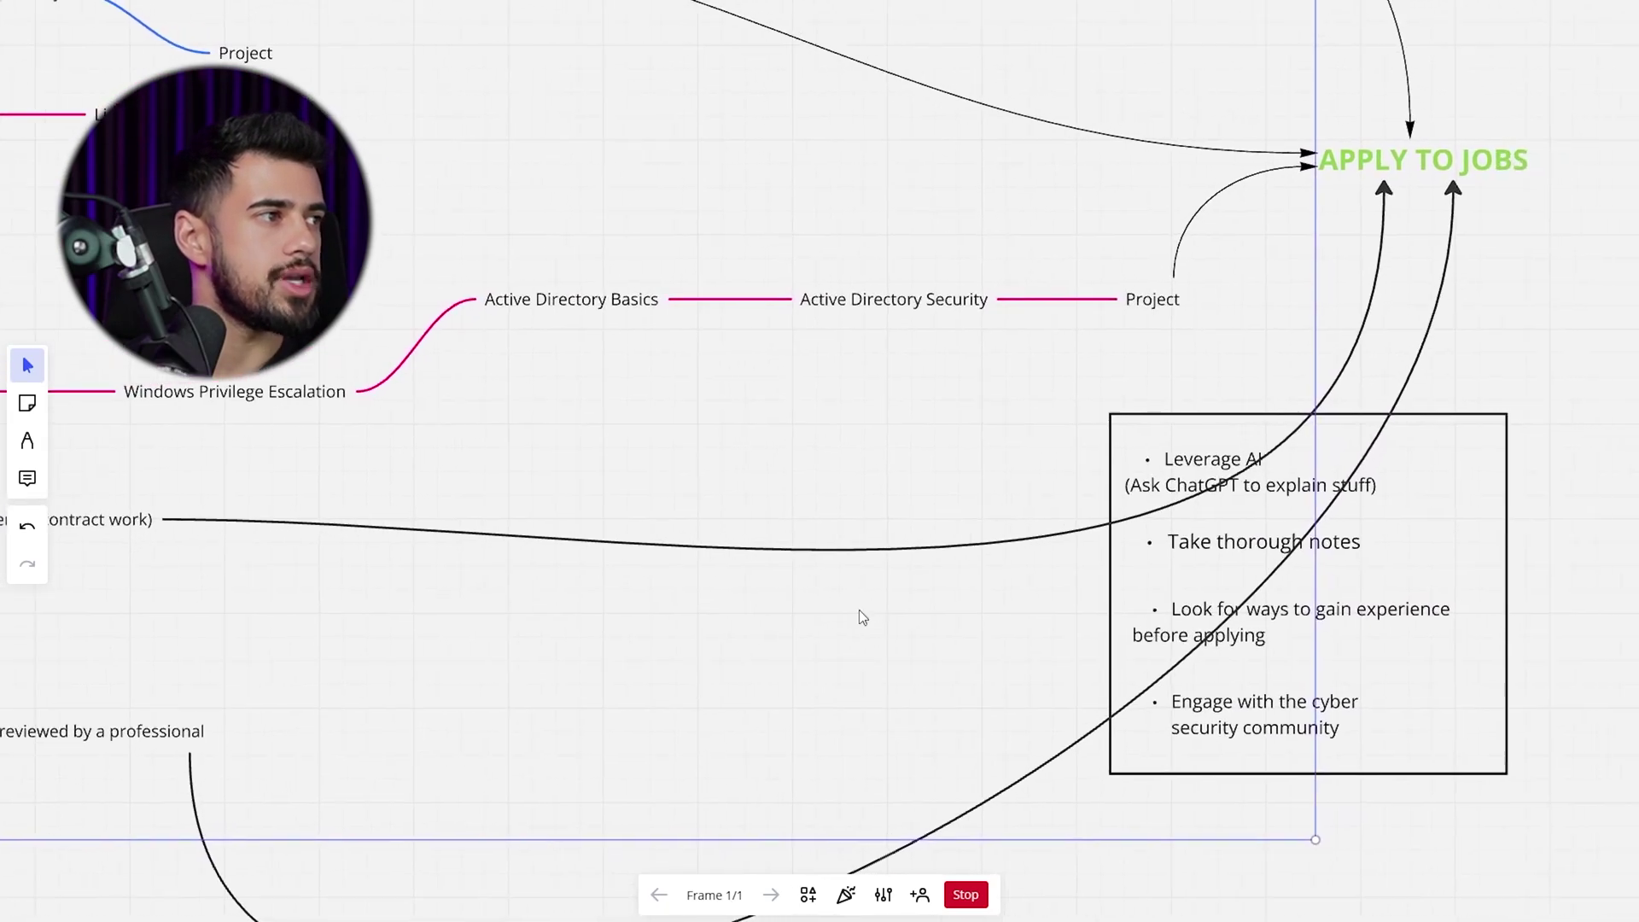
pyautogui.hscroll(5, 865, 616)
pyautogui.hscroll(3, 897, 623)
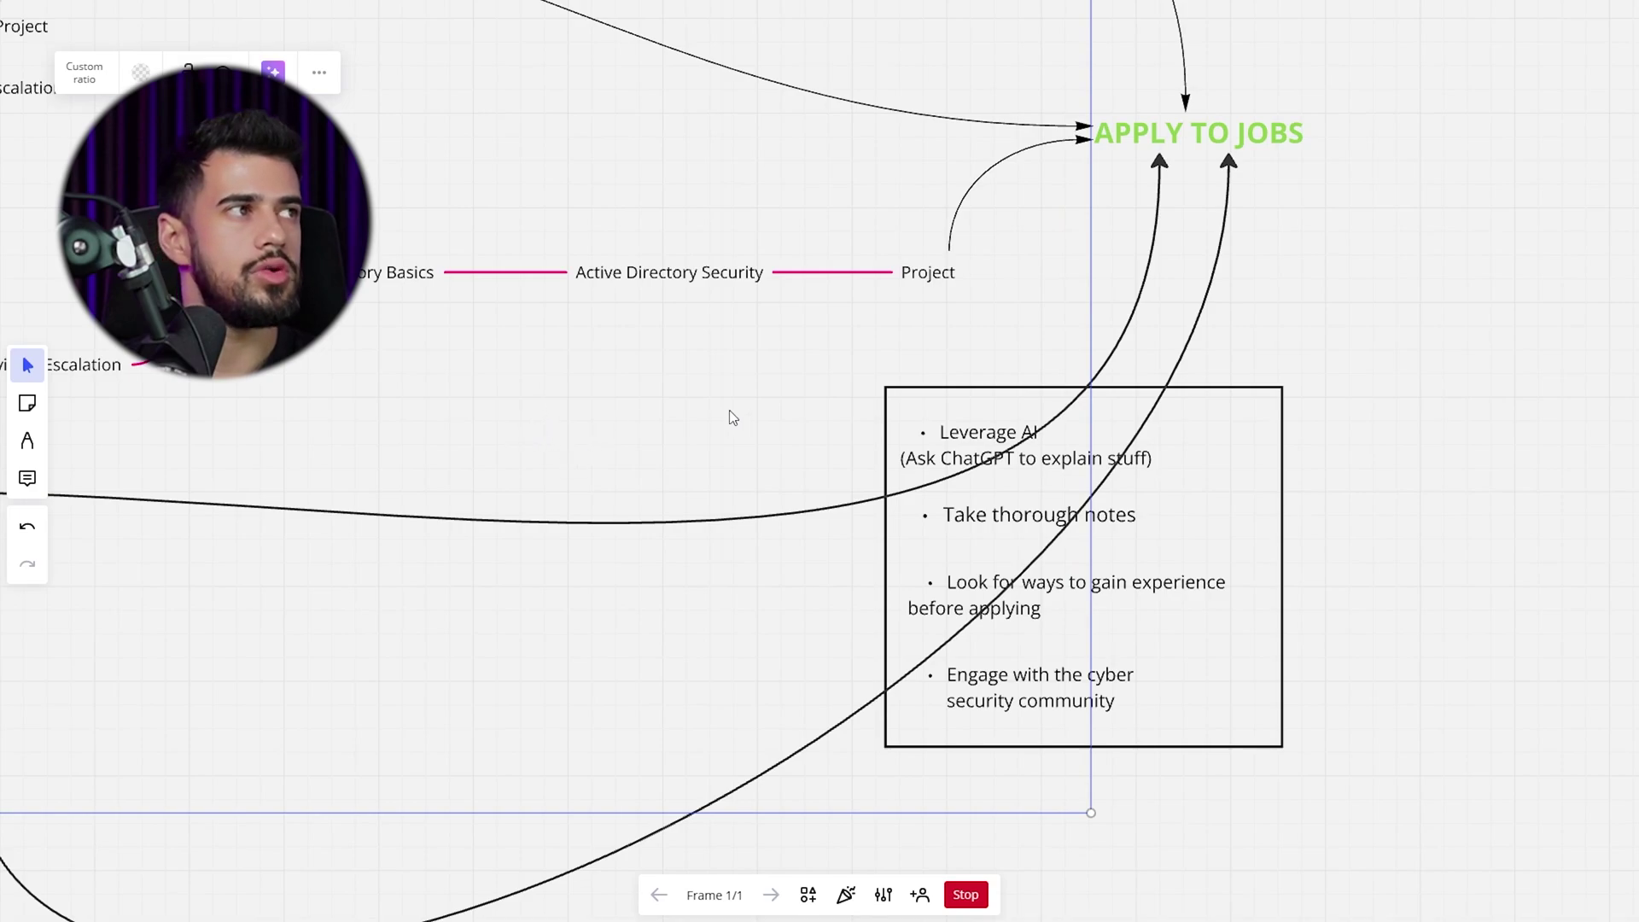
pyautogui.scroll(5, 732, 432)
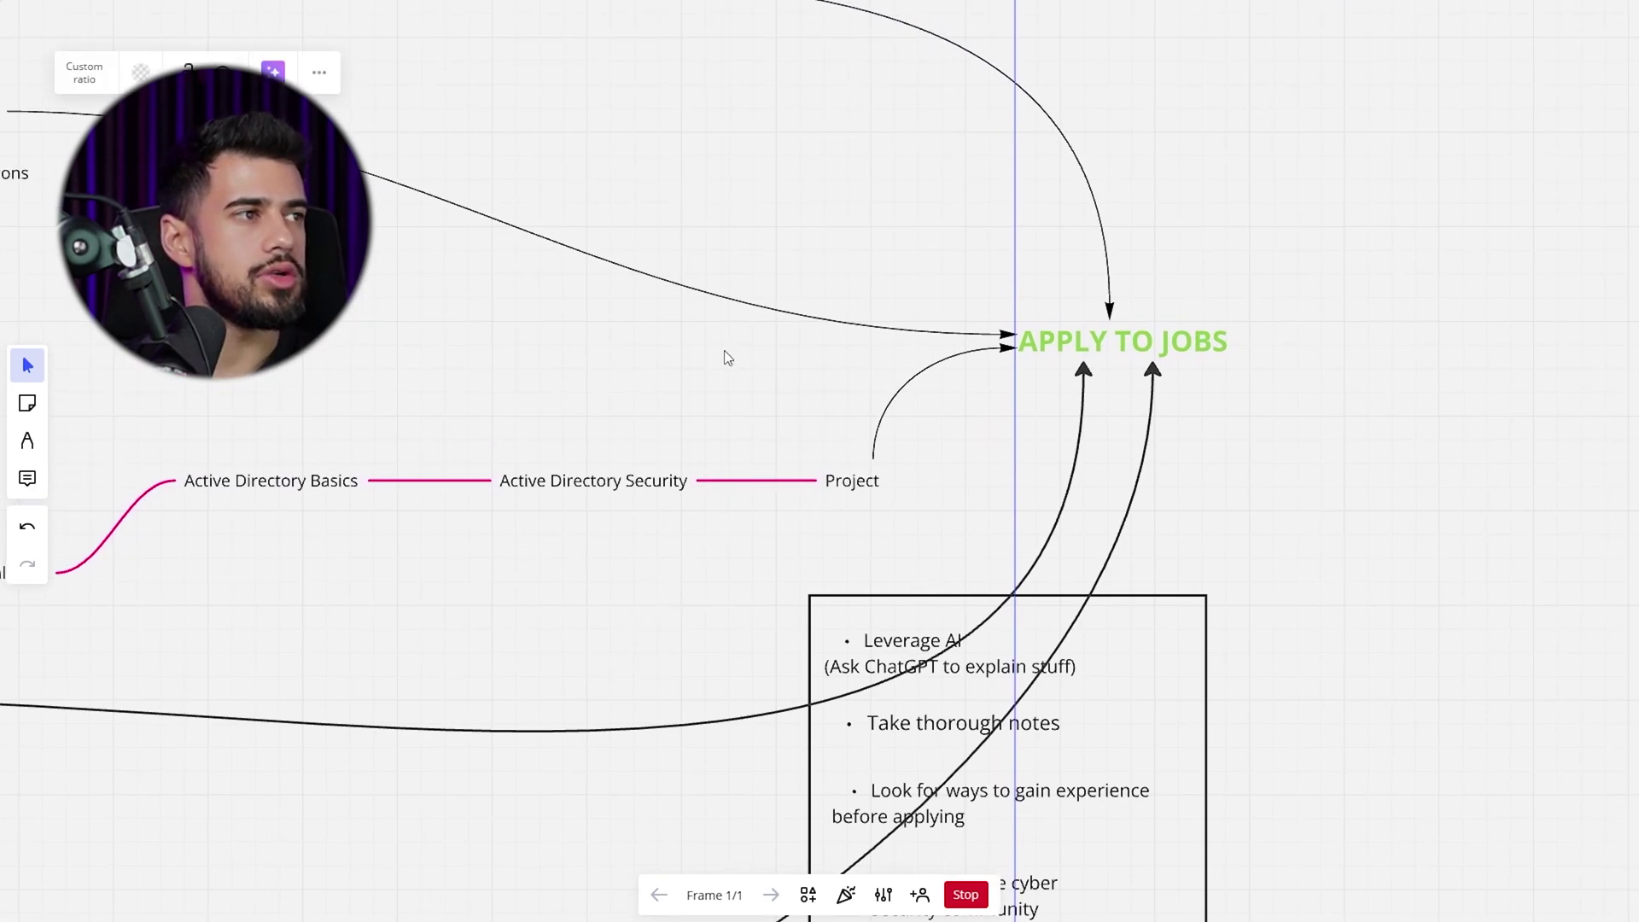
pyautogui.scroll(3, 1061, 422)
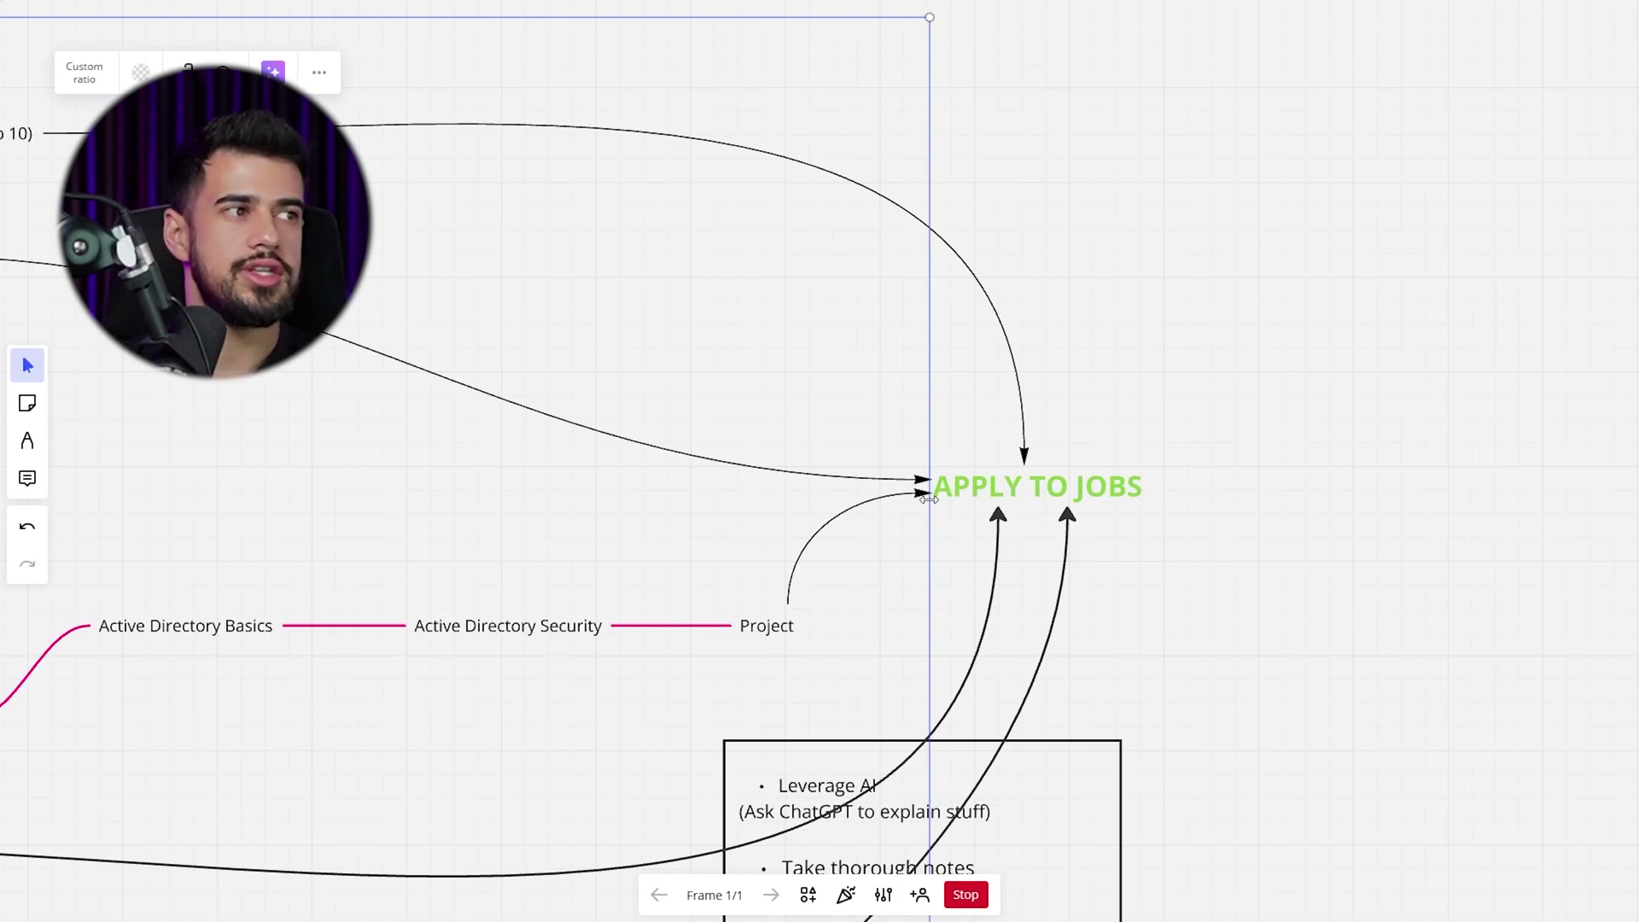
pyautogui.scroll(-3, 927, 497)
pyautogui.scroll(-3, 898, 477)
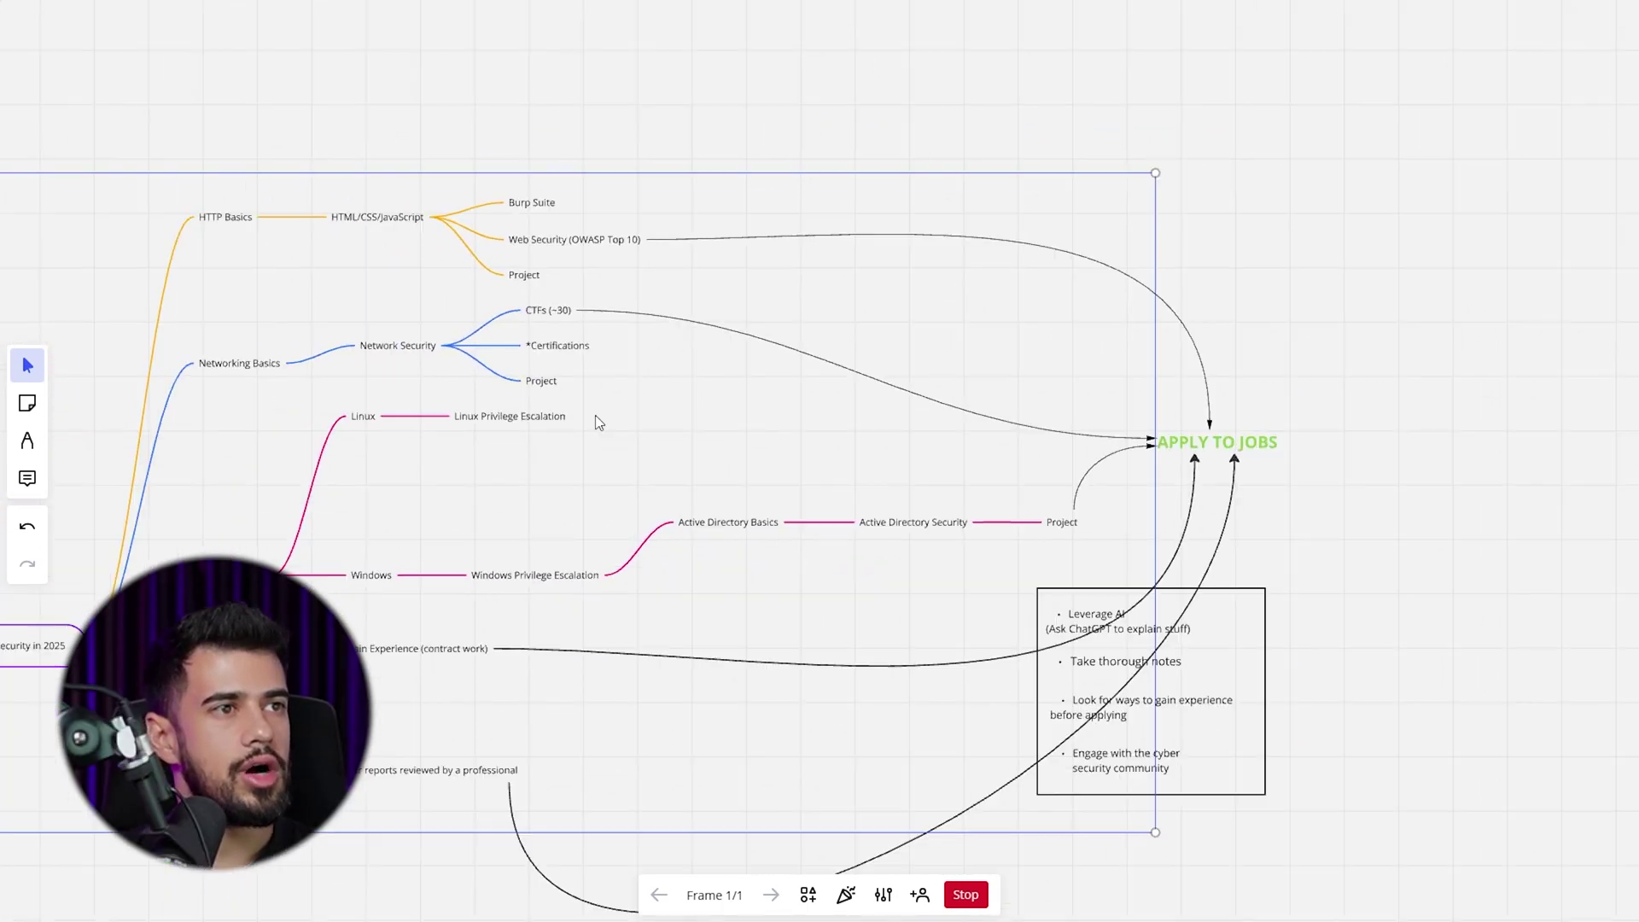
pyautogui.scroll(-1, 634, 406)
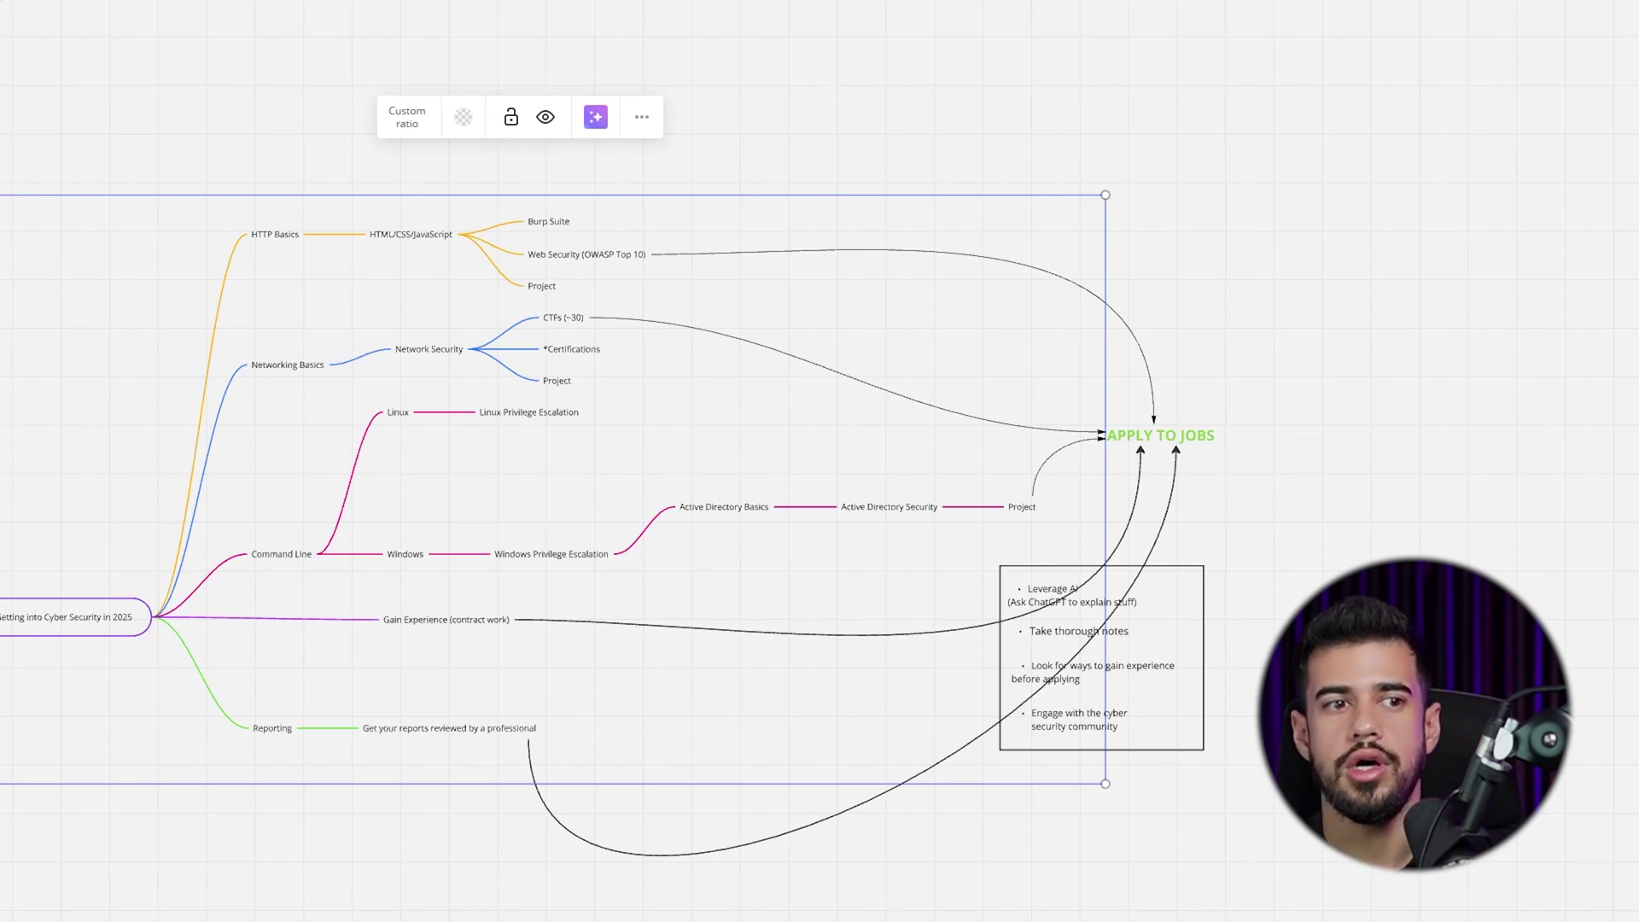
# Enter presentation mode and centre the full cyber security roadmap frame on screen.
pyautogui.hotkey('ctrl', 'alt', 'f')
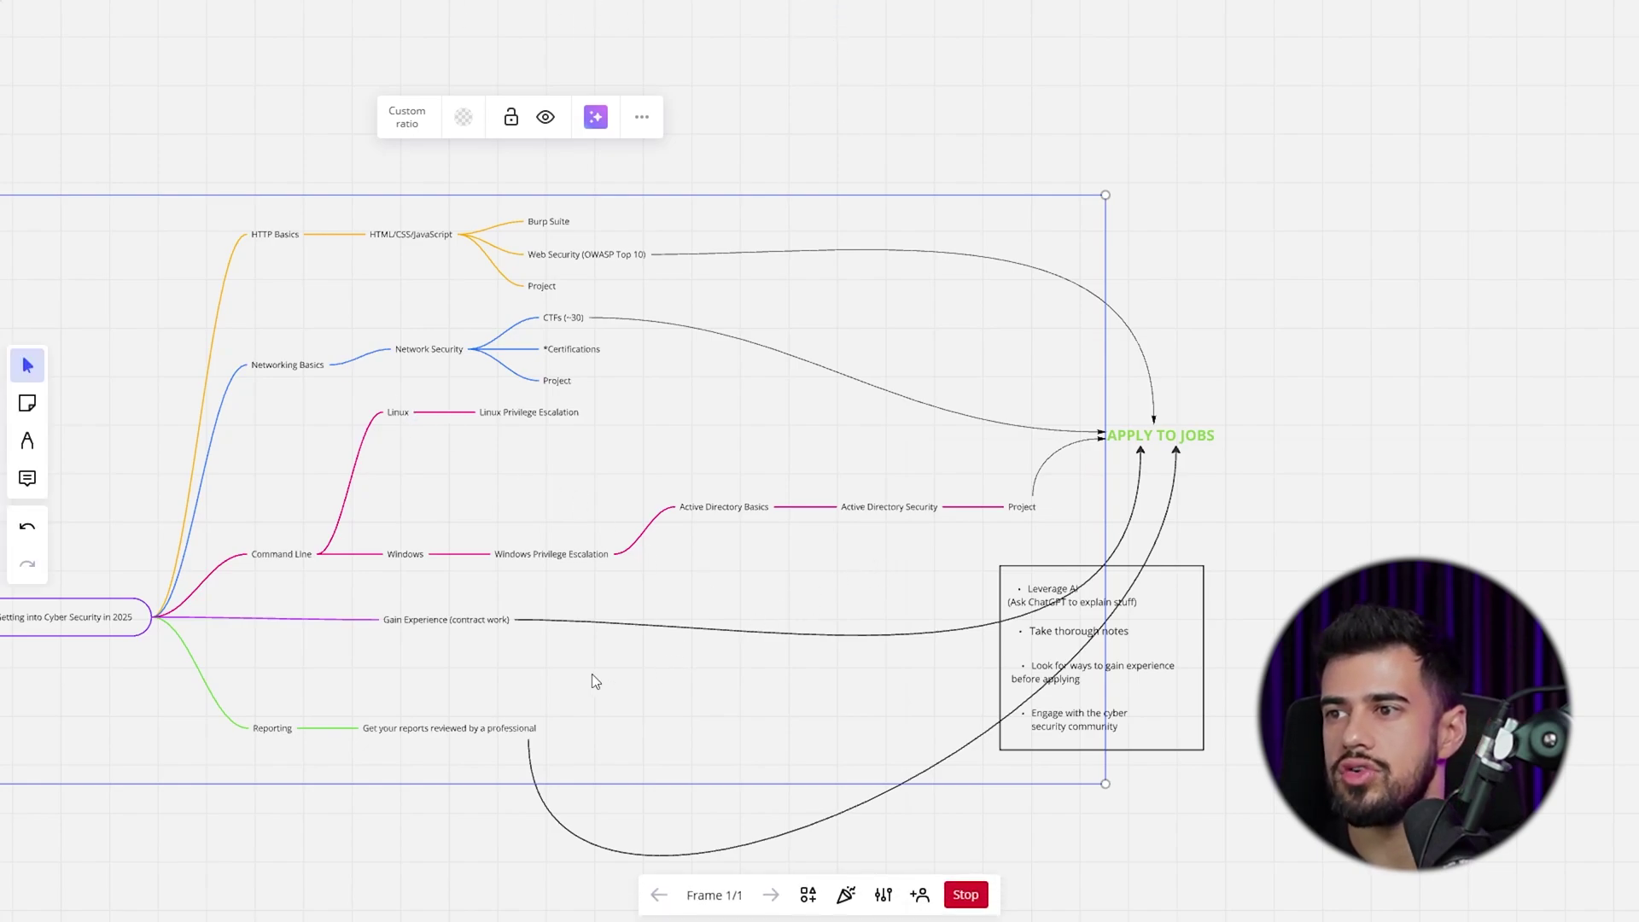
pyautogui.hscroll(-3, 461, 692)
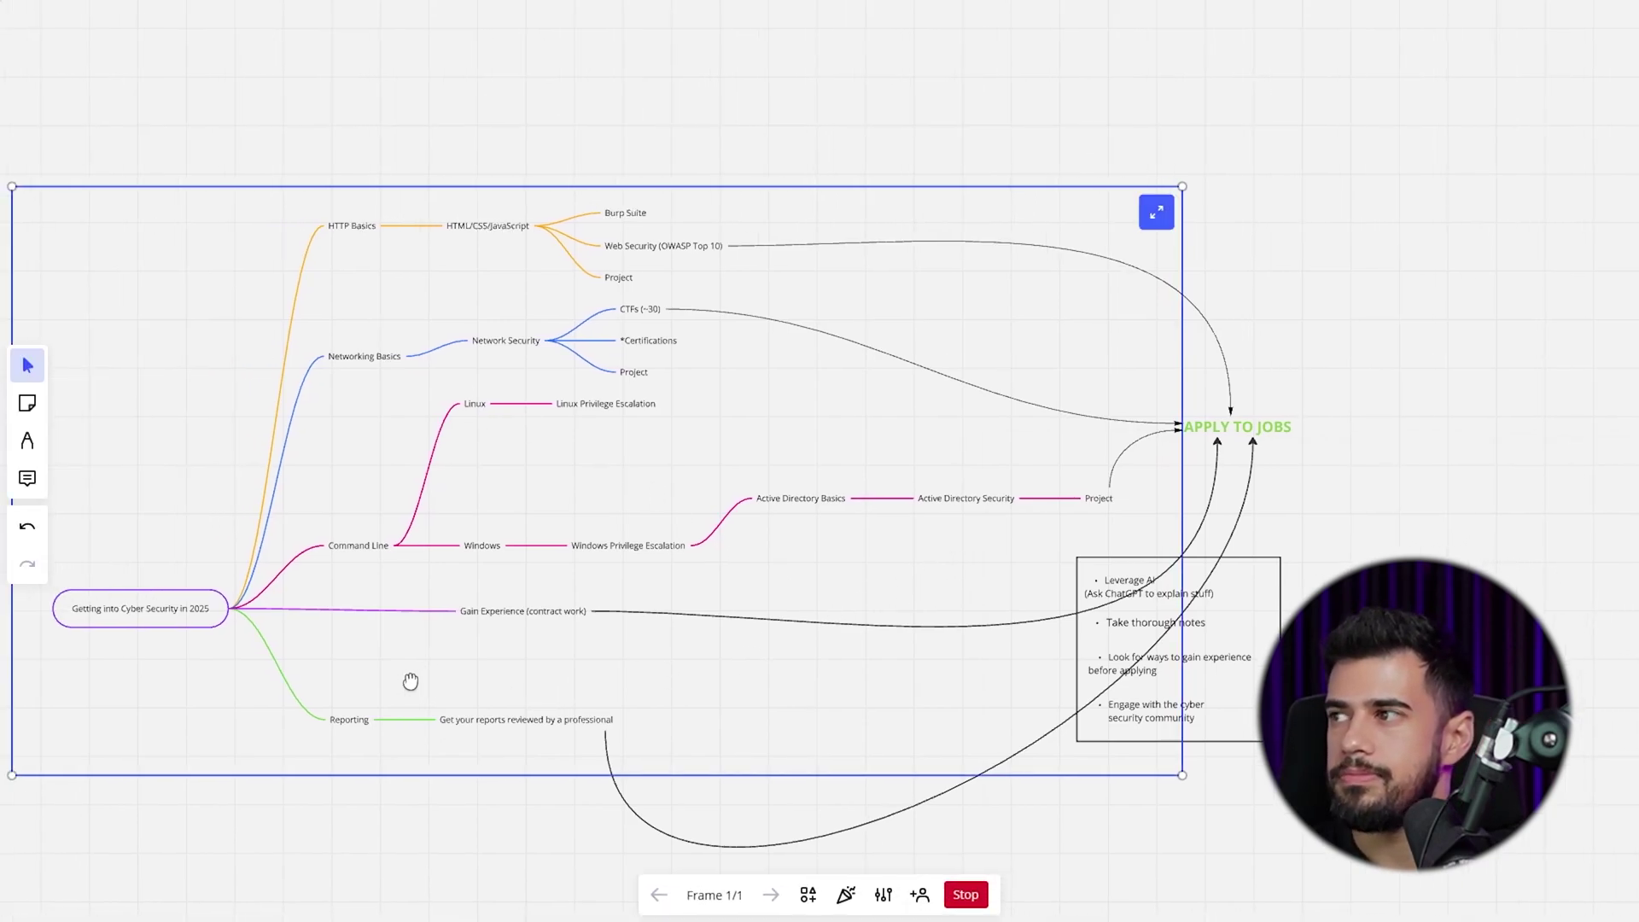
pyautogui.moveTo(418, 687); pyautogui.dragTo(455, 687)
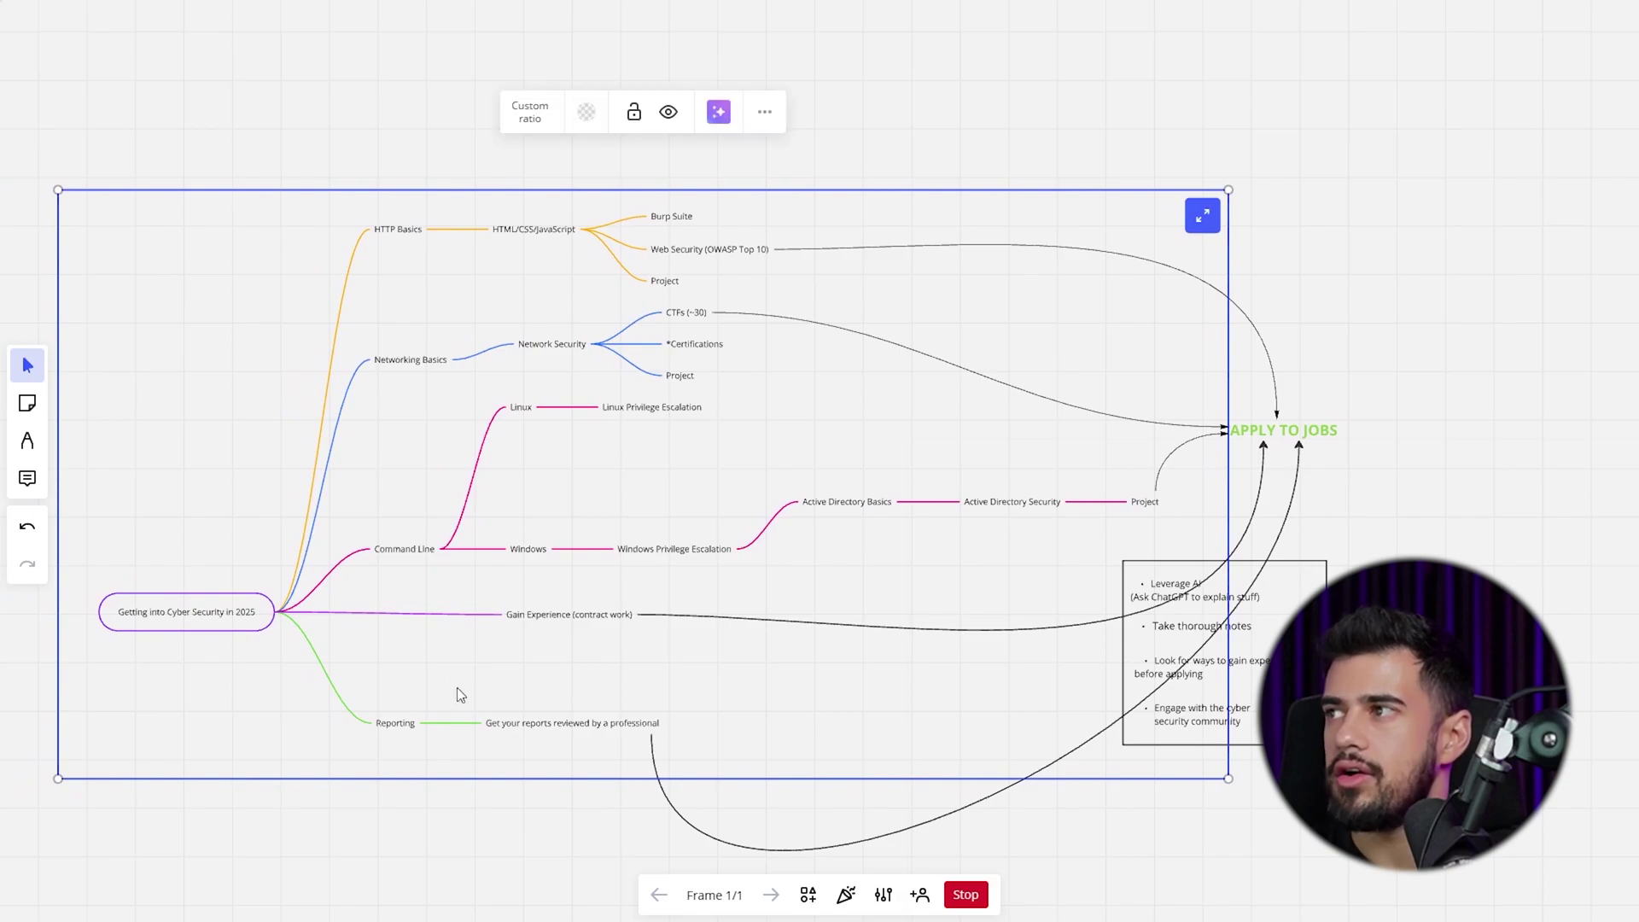